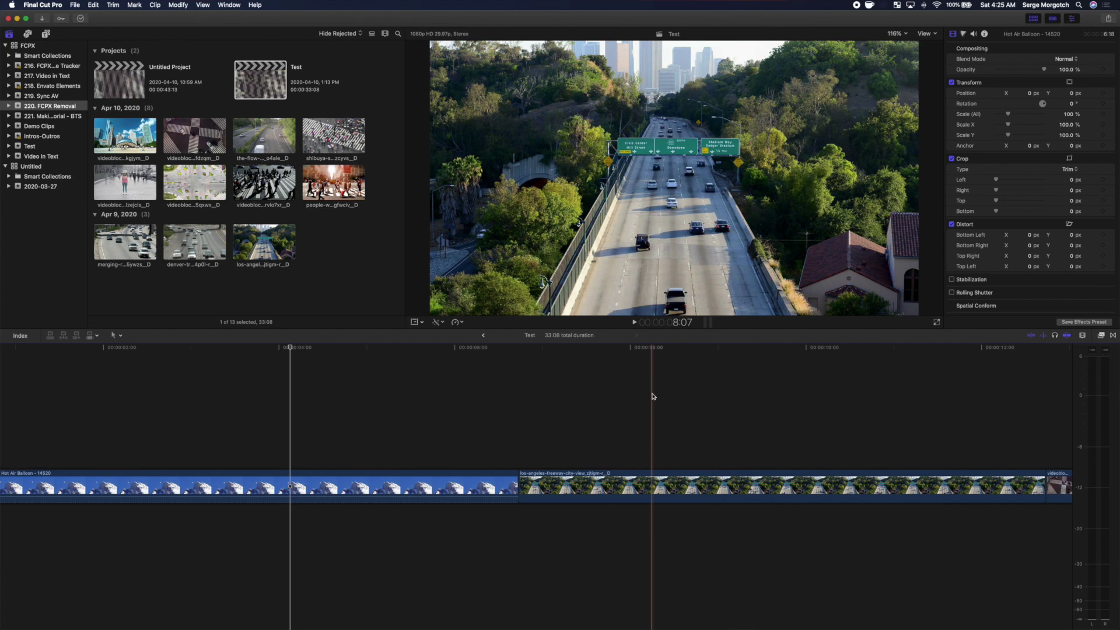
Step: Play back part of the Hot Air Balloon clip to preview it
{"action": "scroll", "coordinate": [653, 396], "scroll_direction": "left", "scroll_amount": 5}
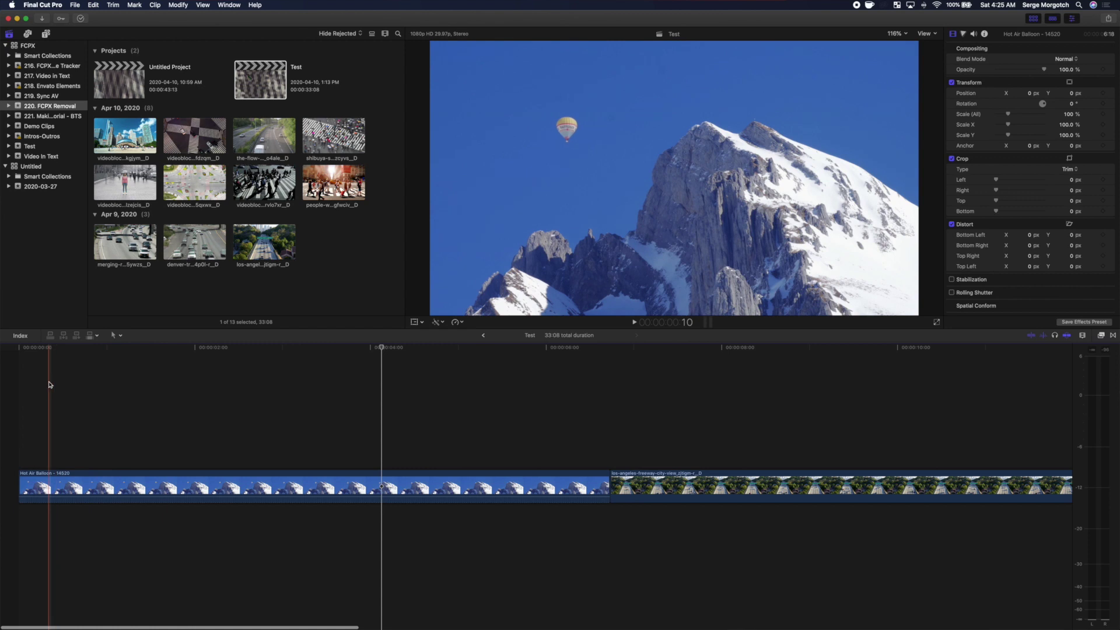
{"action": "key", "text": "space"}
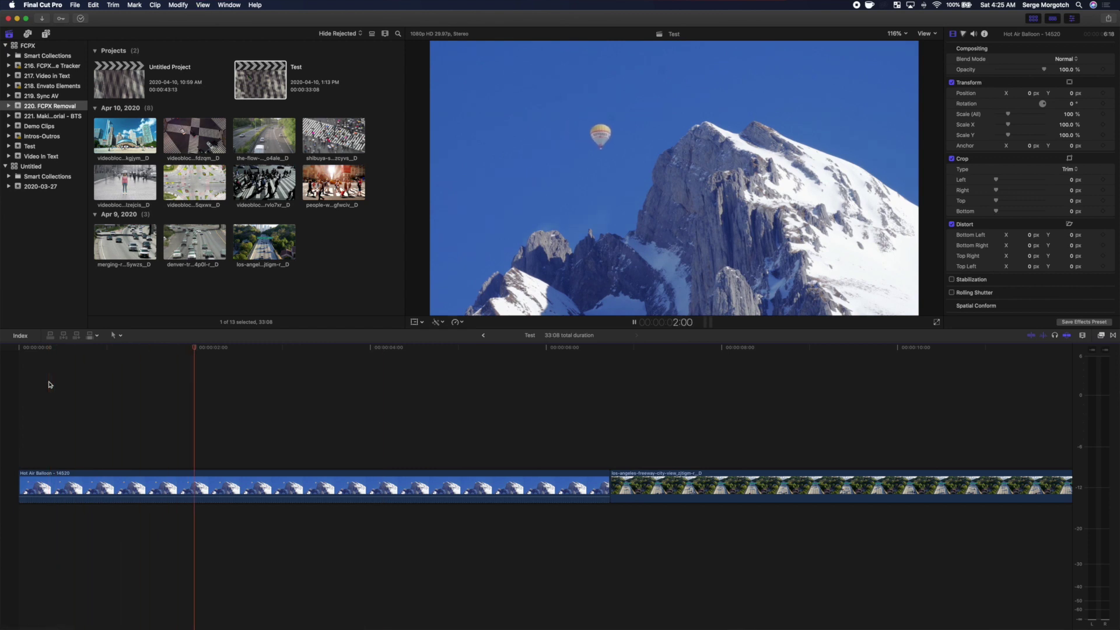
{"action": "key", "text": "space"}
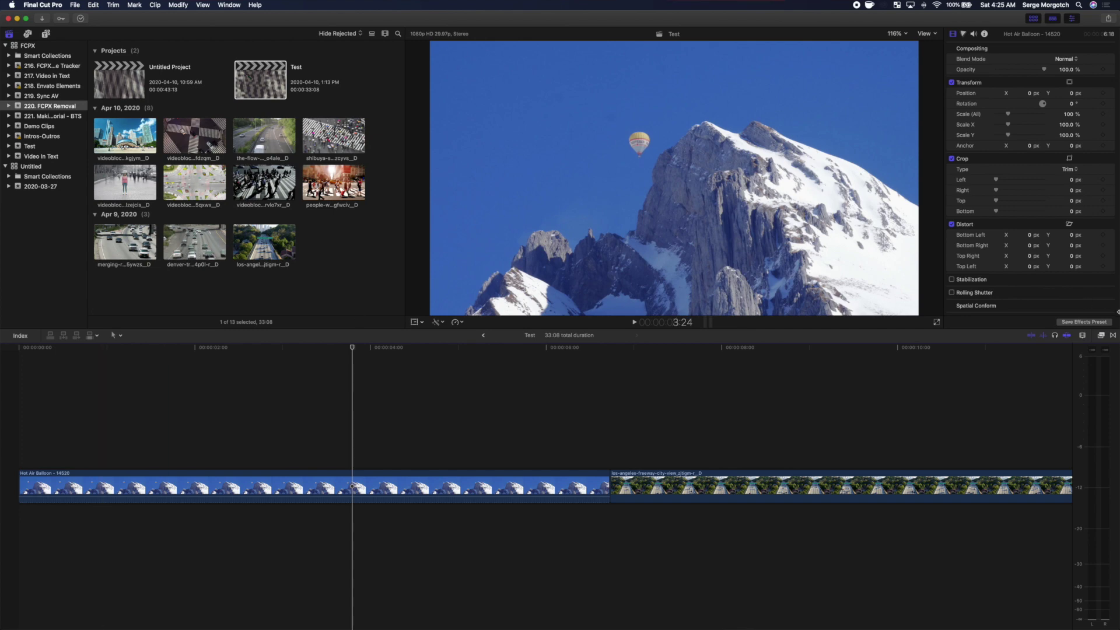
Step: Apply FCPX Removal from the Pixel Film Studios - FCPX Removal category to the Hot Air Balloon clip
{"action": "left_click", "coordinate": [1101, 337]}
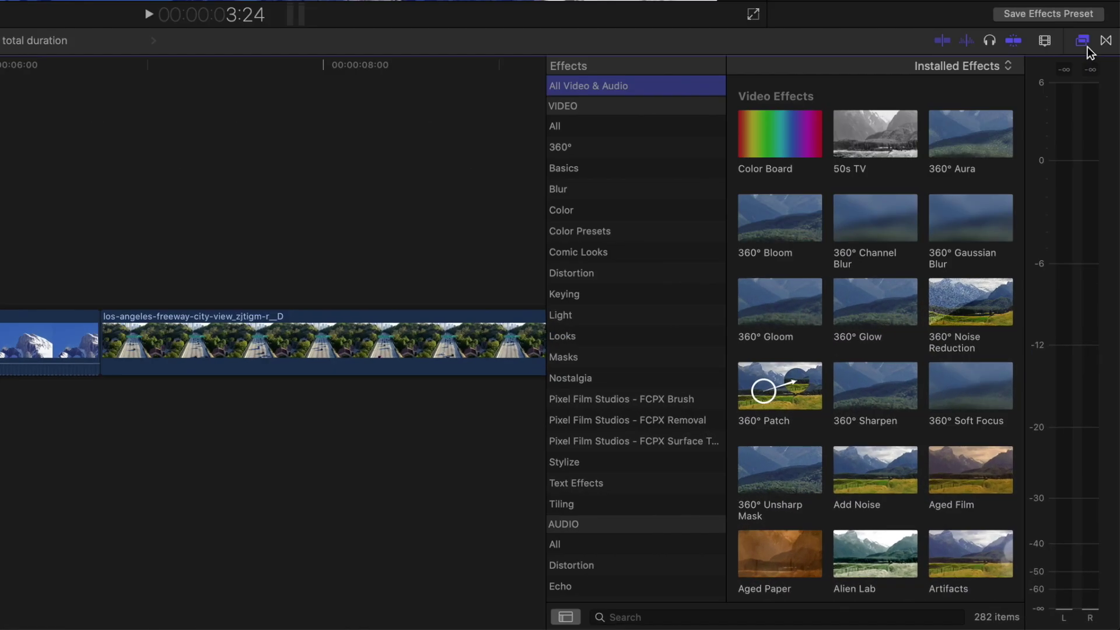
{"action": "scroll", "coordinate": [555, 240], "scroll_direction": "down", "scroll_amount": 5}
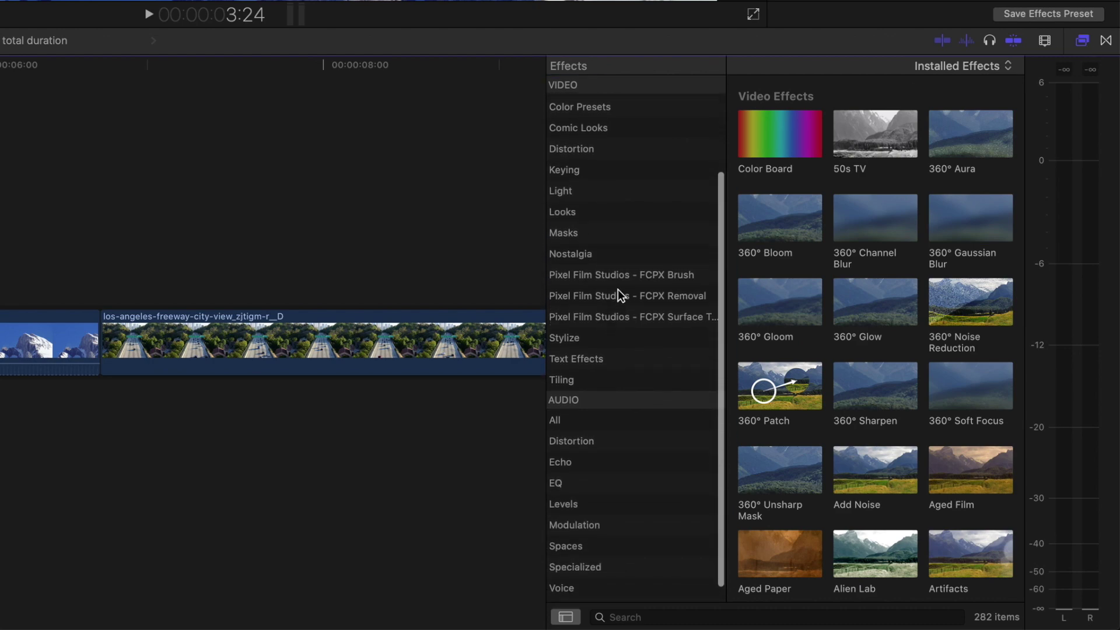
{"action": "left_click", "coordinate": [618, 296]}
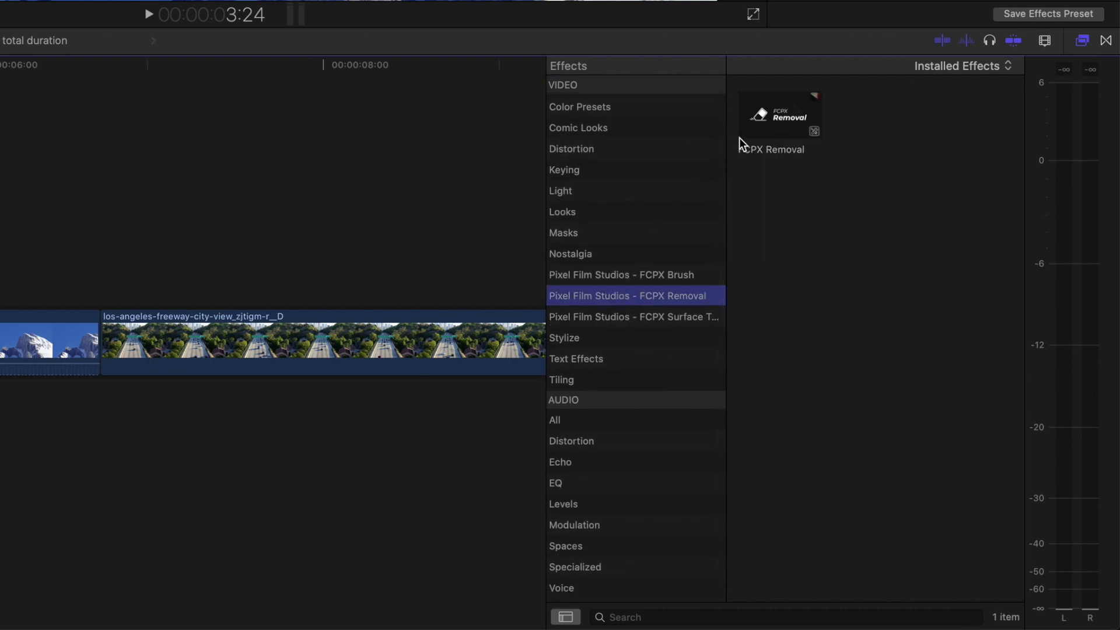
{"action": "left_click", "coordinate": [768, 117]}
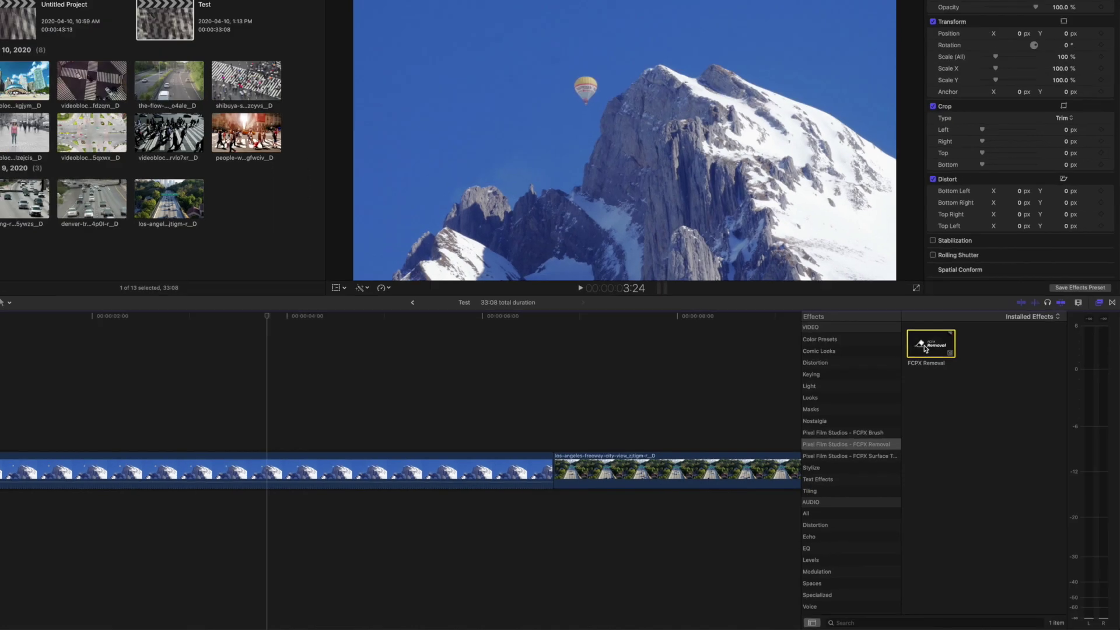
{"action": "left_click_drag", "start_coordinate": [768, 117], "coordinate": [0, 321]}
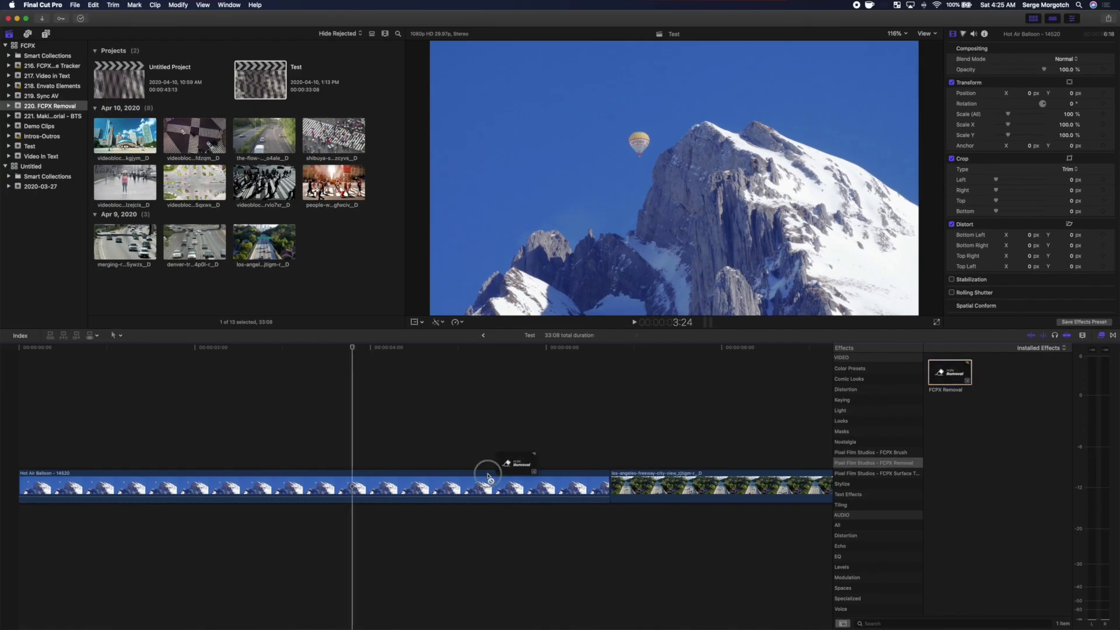
{"action": "left_click_drag", "start_coordinate": [489, 476], "coordinate": [408, 490]}
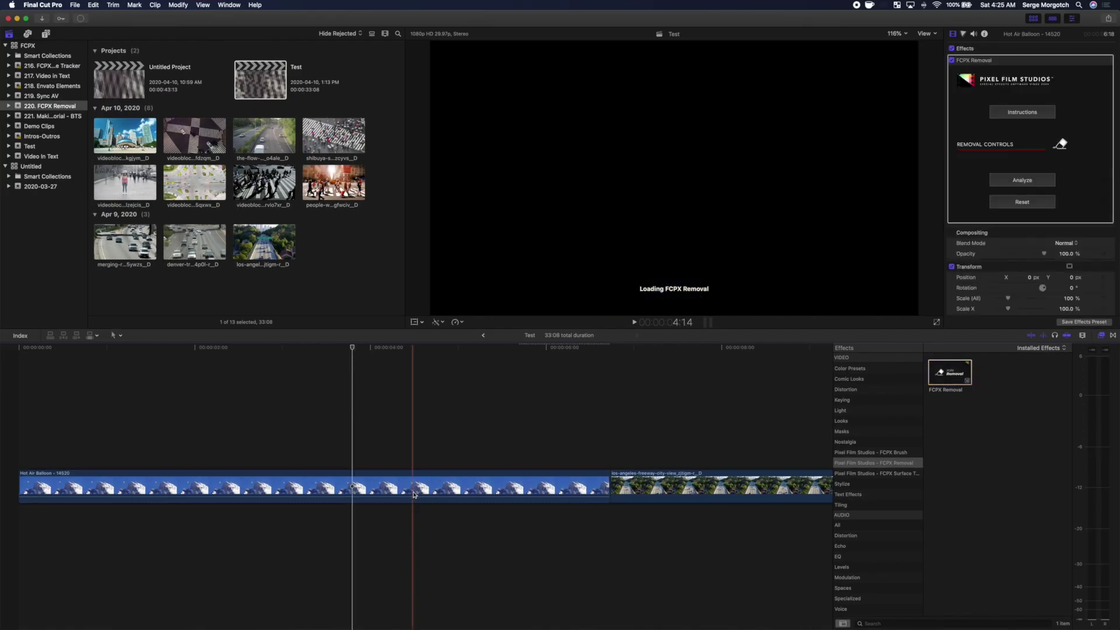
Step: Analyze the Hot Air Balloon clip with FCPX Removal in Pixel Analysis mode at threshold 5, then finish
{"action": "left_click", "coordinate": [353, 489]}
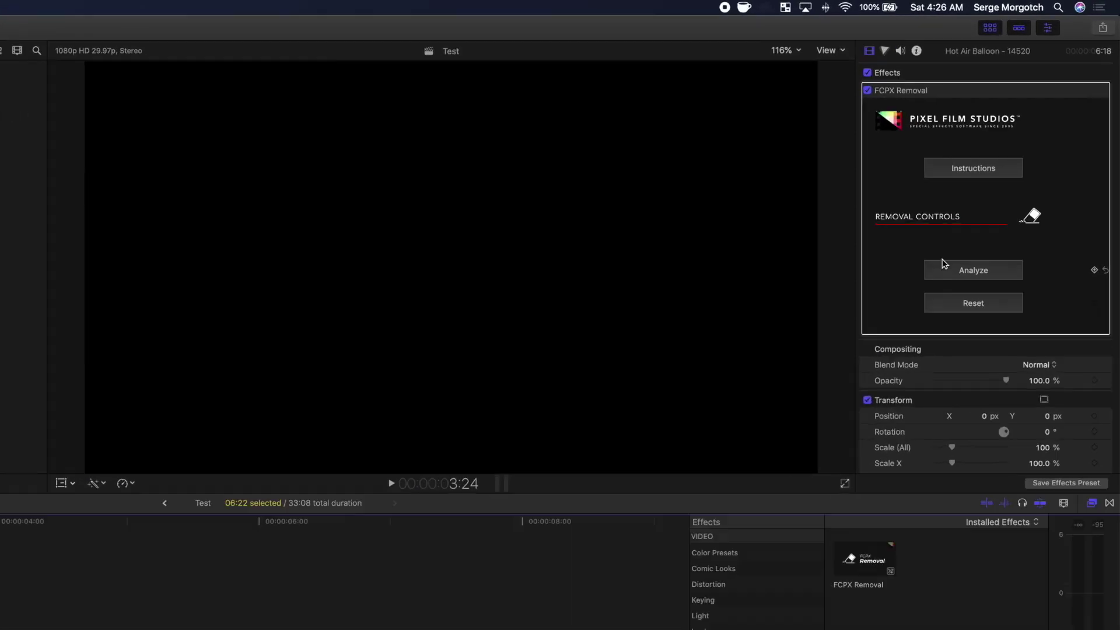
{"action": "left_click", "coordinate": [966, 273]}
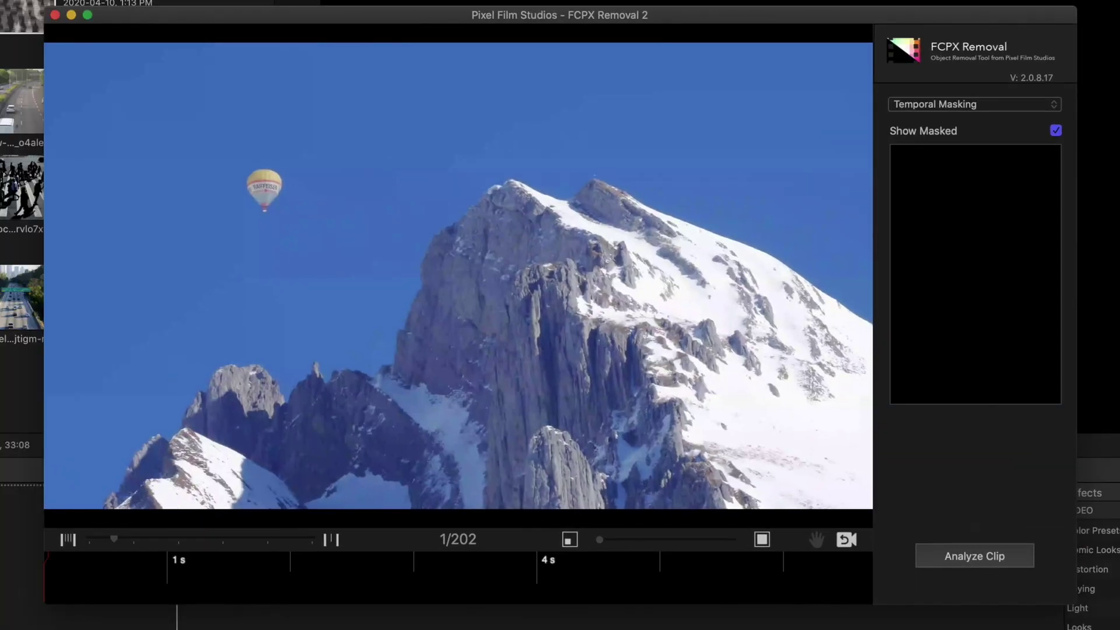
{"action": "left_click", "coordinate": [1055, 108]}
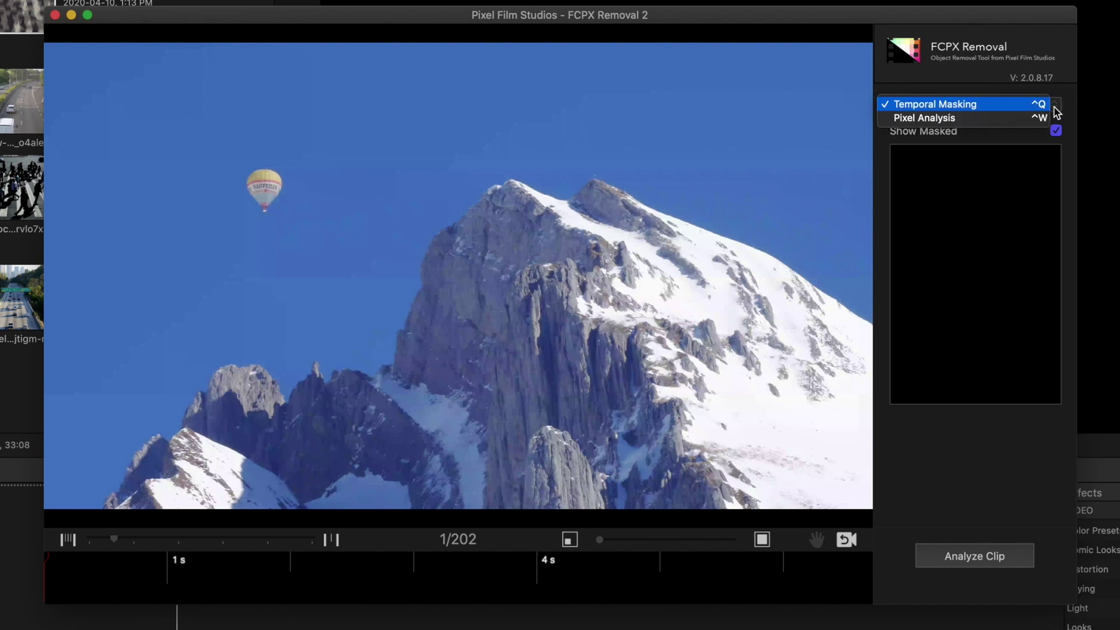
{"action": "left_click", "coordinate": [1007, 120]}
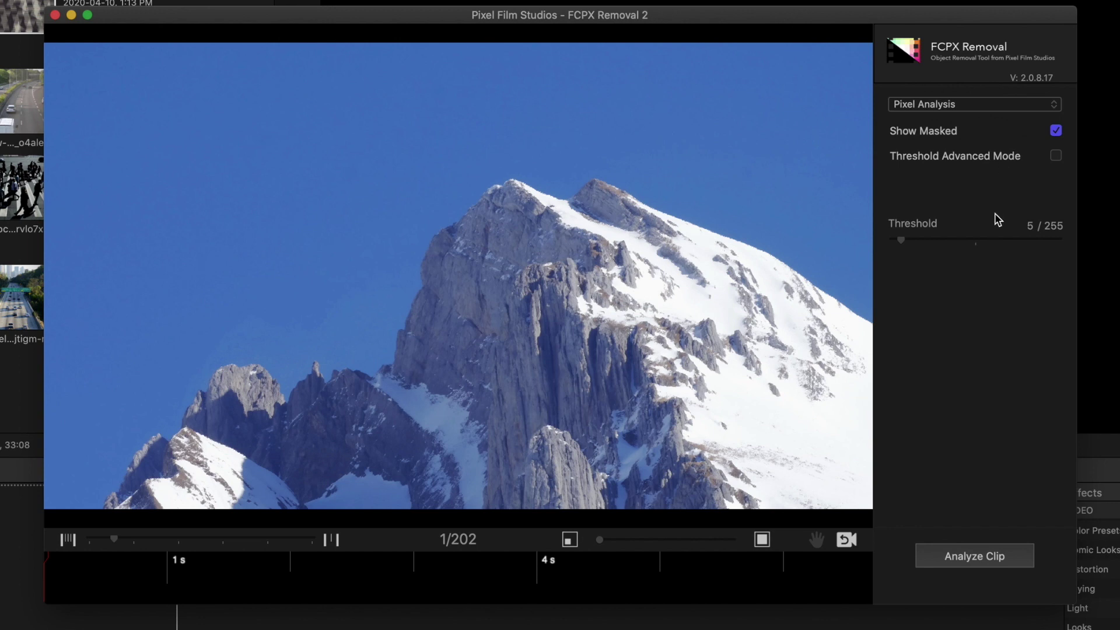
{"action": "left_click", "coordinate": [972, 556]}
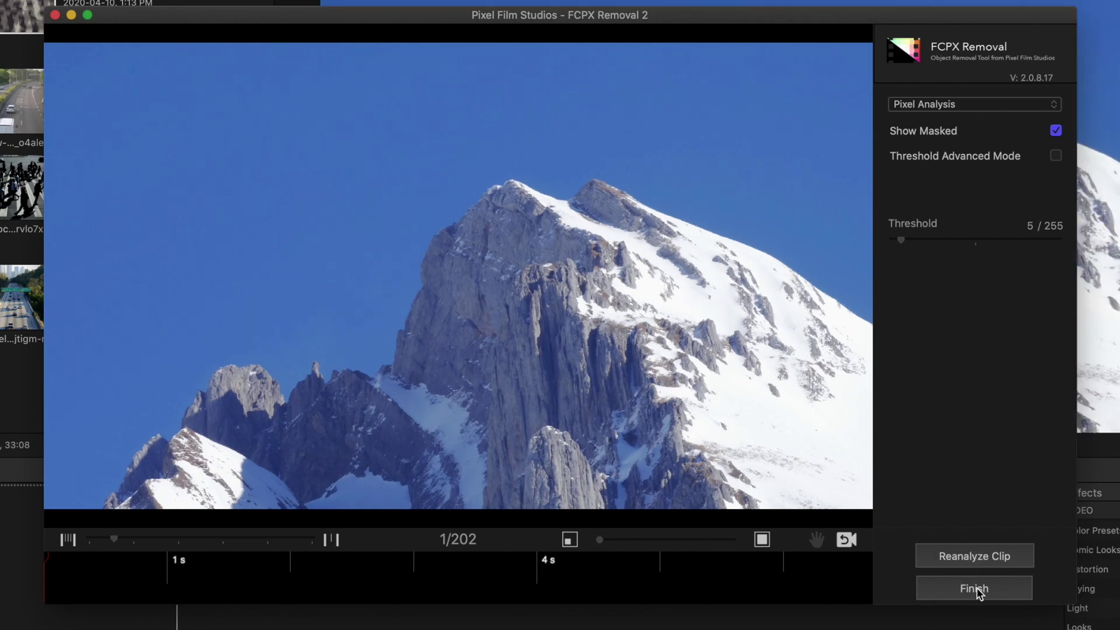
{"action": "left_click", "coordinate": [979, 590]}
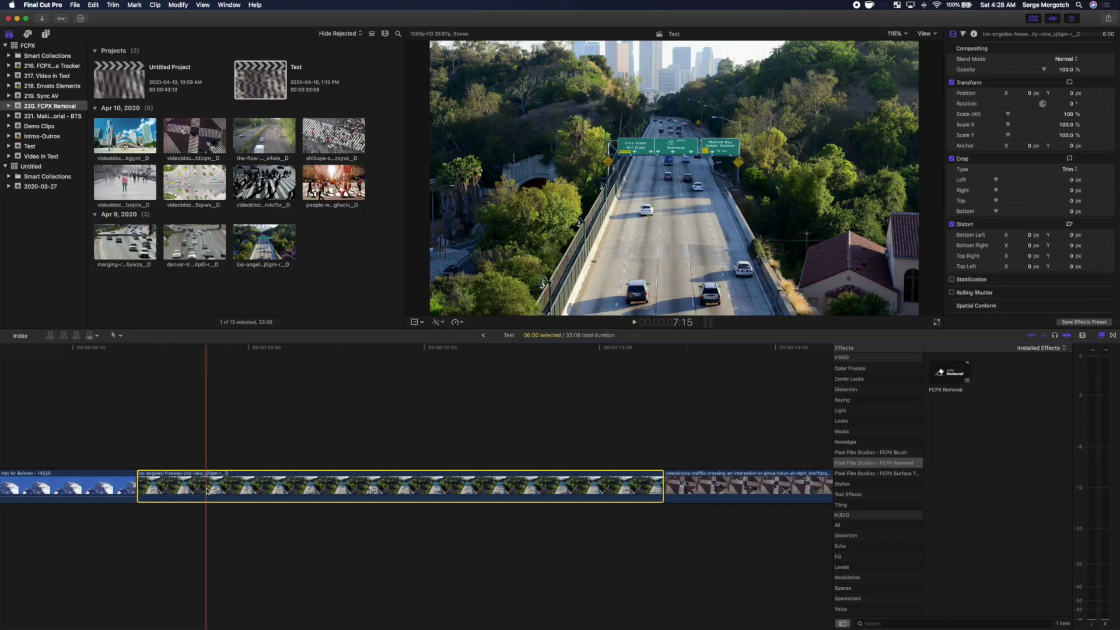
Step: Preview the freeway clip, stack a disabled copy above it, and add FCPX Removal to the original
{"action": "key", "text": "space"}
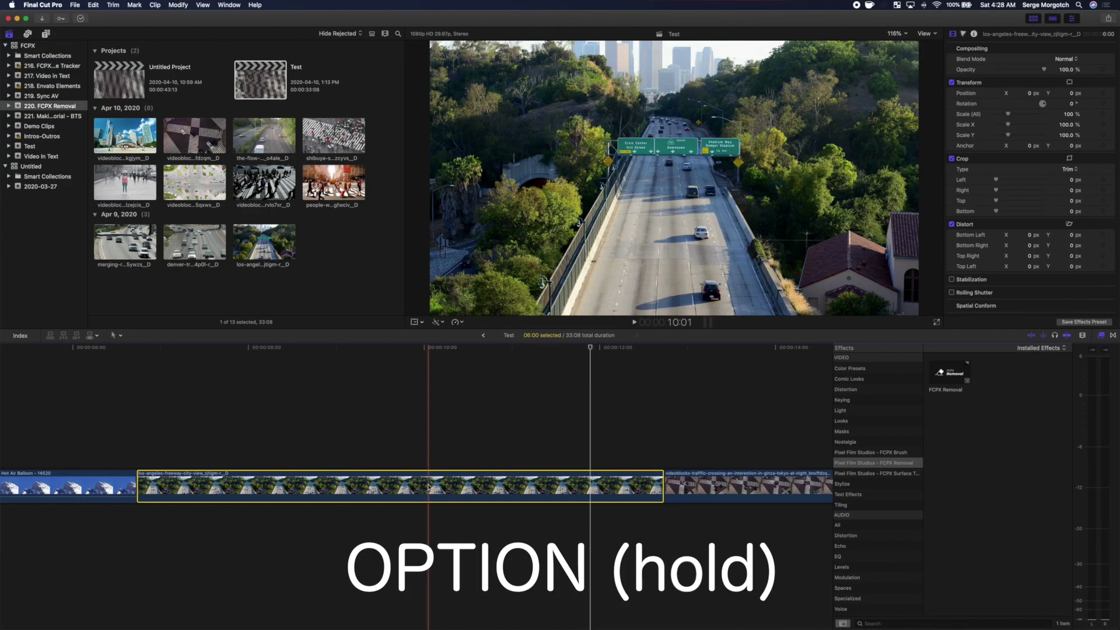
{"action": "left_click_drag", "start_coordinate": [428, 496], "coordinate": [431, 450]}
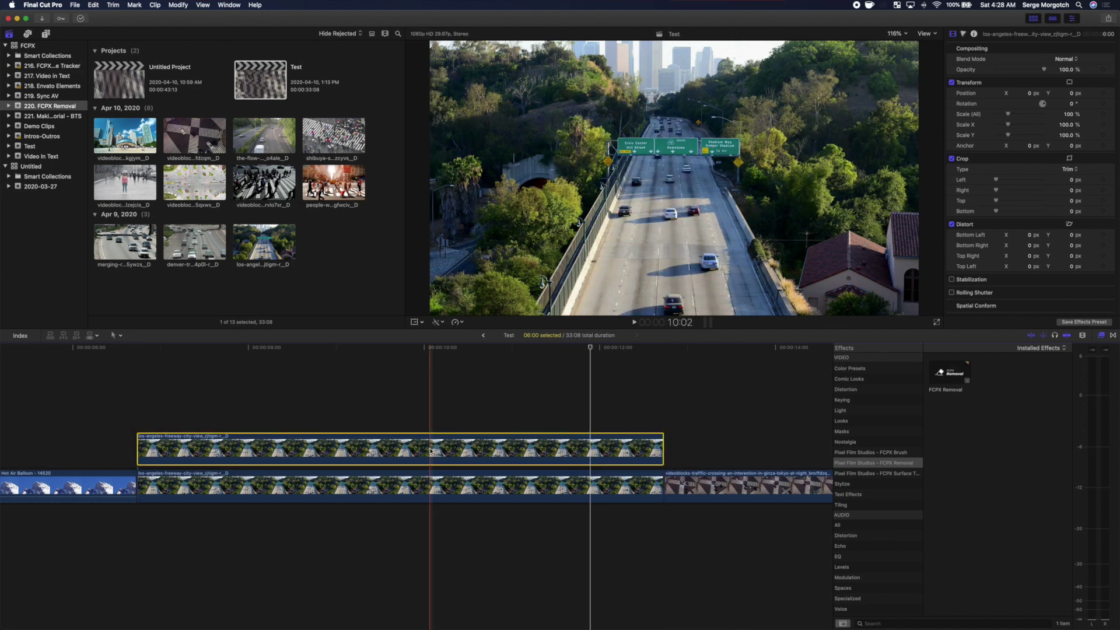
{"action": "key", "text": "v"}
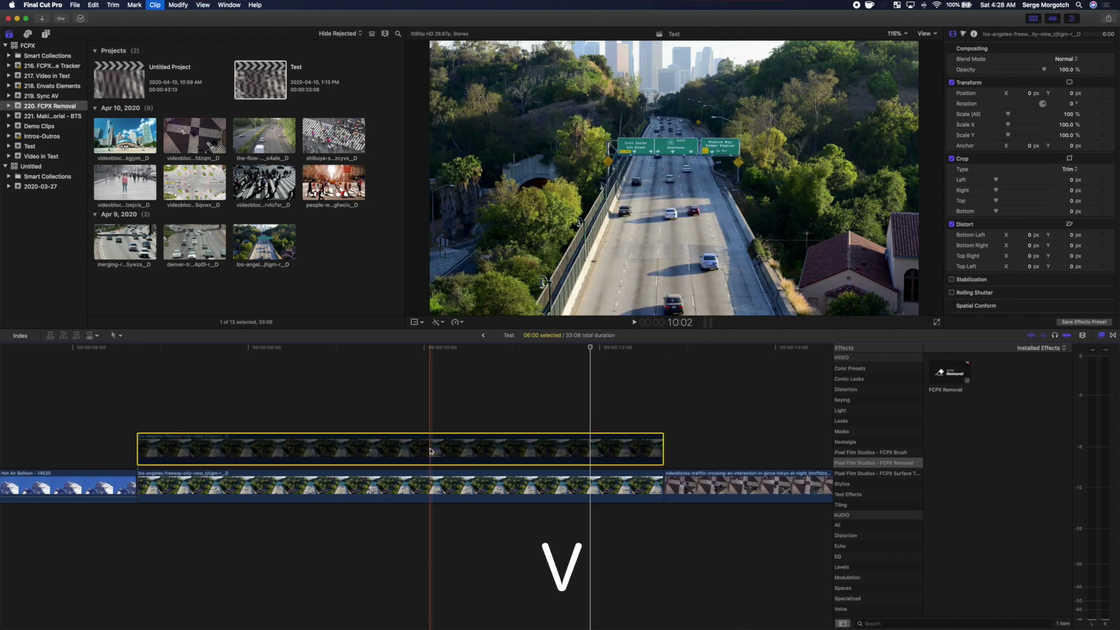
{"action": "left_click", "coordinate": [430, 486]}
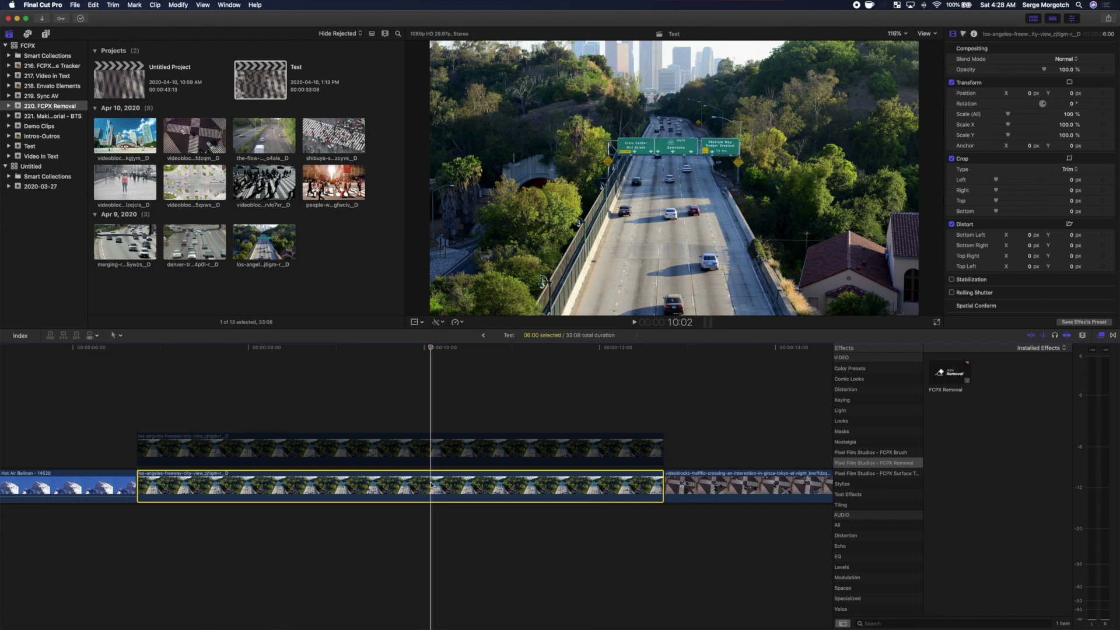
{"action": "left_click_drag", "start_coordinate": [955, 374], "coordinate": [524, 486]}
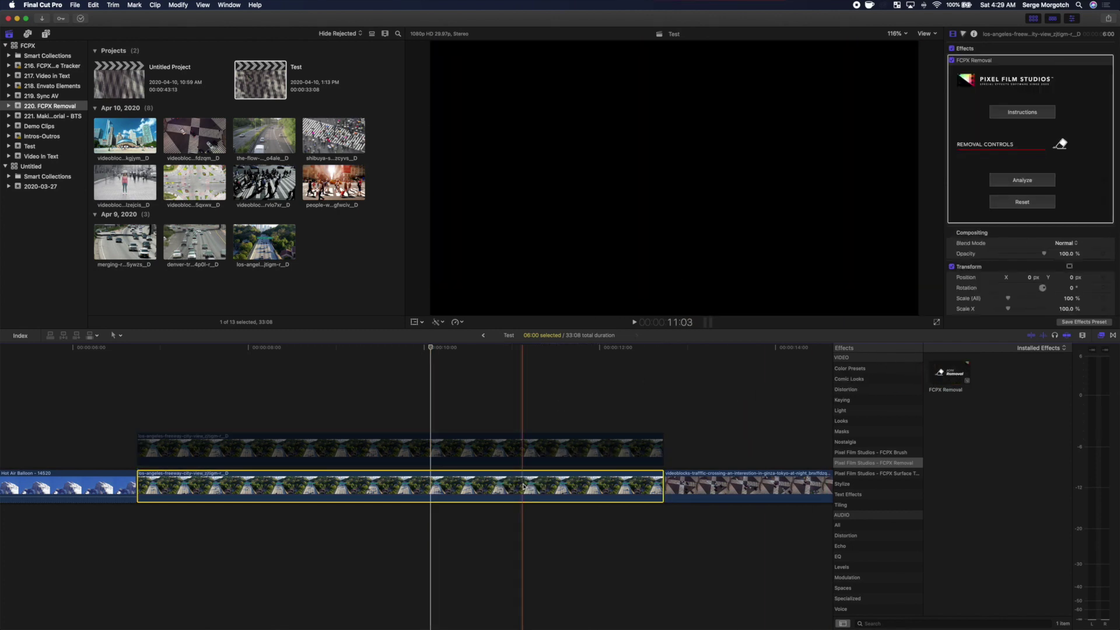
Step: Analyze the freeway clip in Pixel Analysis mode with threshold 19, then finish to remove the cars
{"action": "left_click", "coordinate": [1022, 180]}
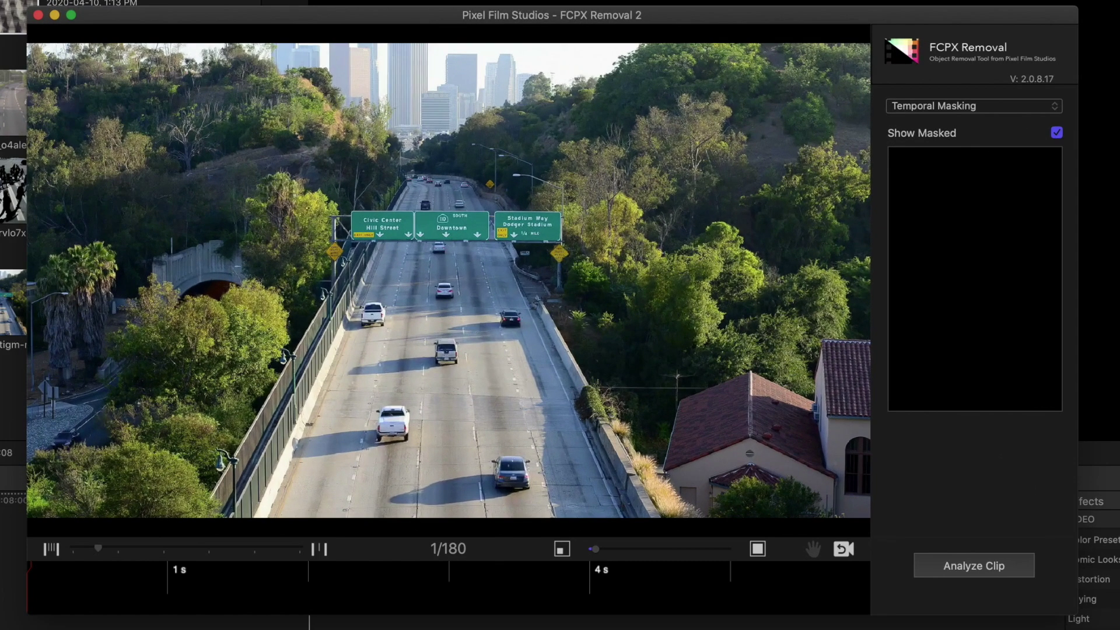
{"action": "left_click", "coordinate": [1057, 111]}
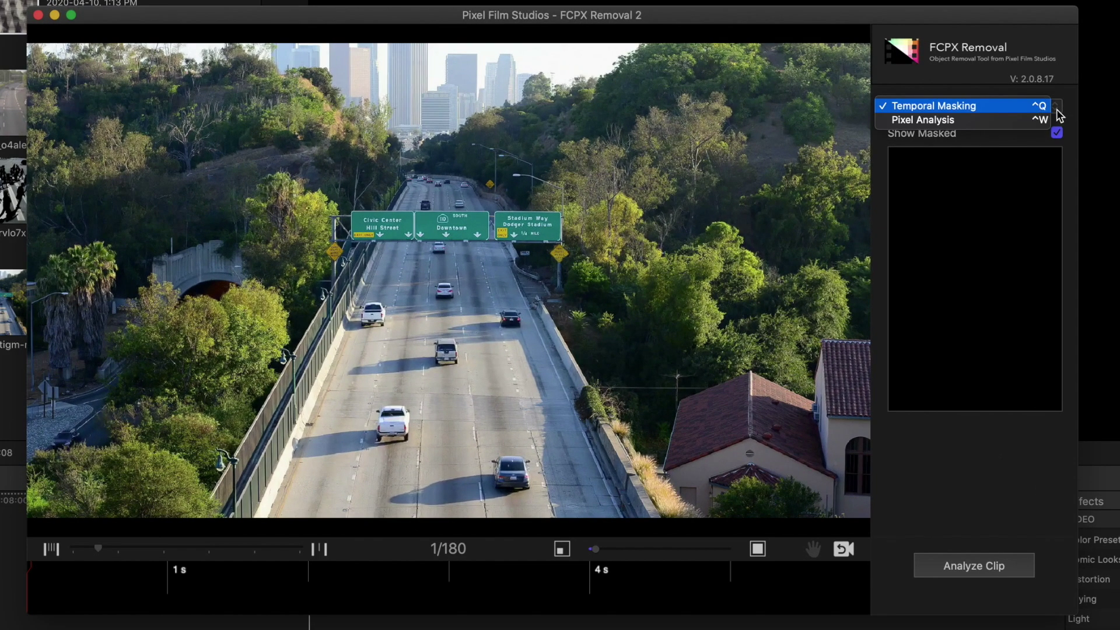
{"action": "left_click", "coordinate": [1032, 120]}
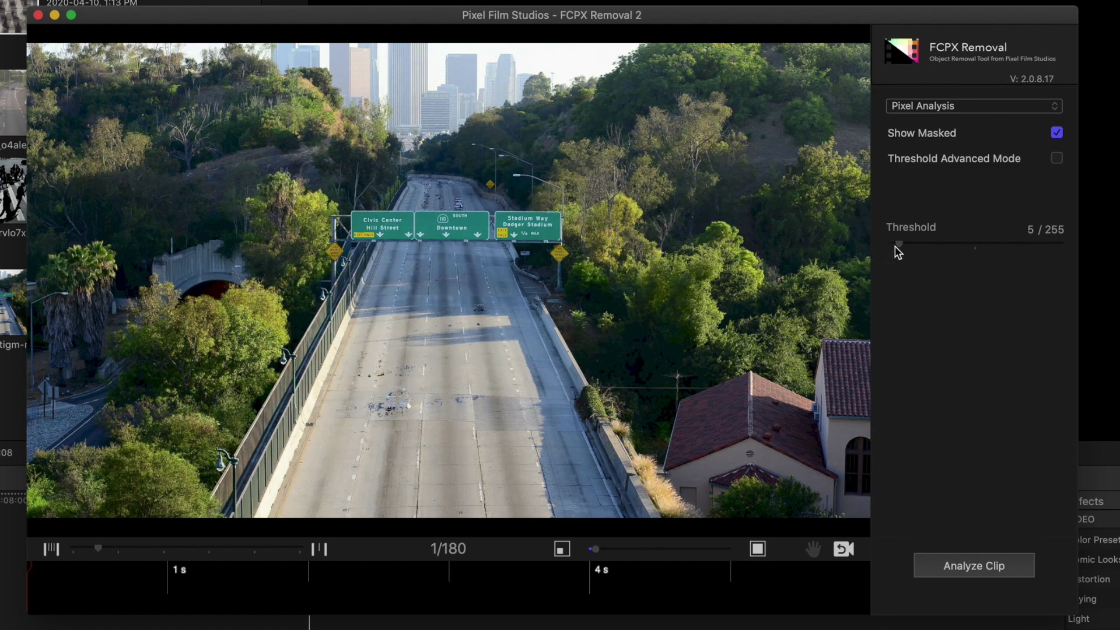
{"action": "left_click_drag", "start_coordinate": [905, 247], "coordinate": [926, 260]}
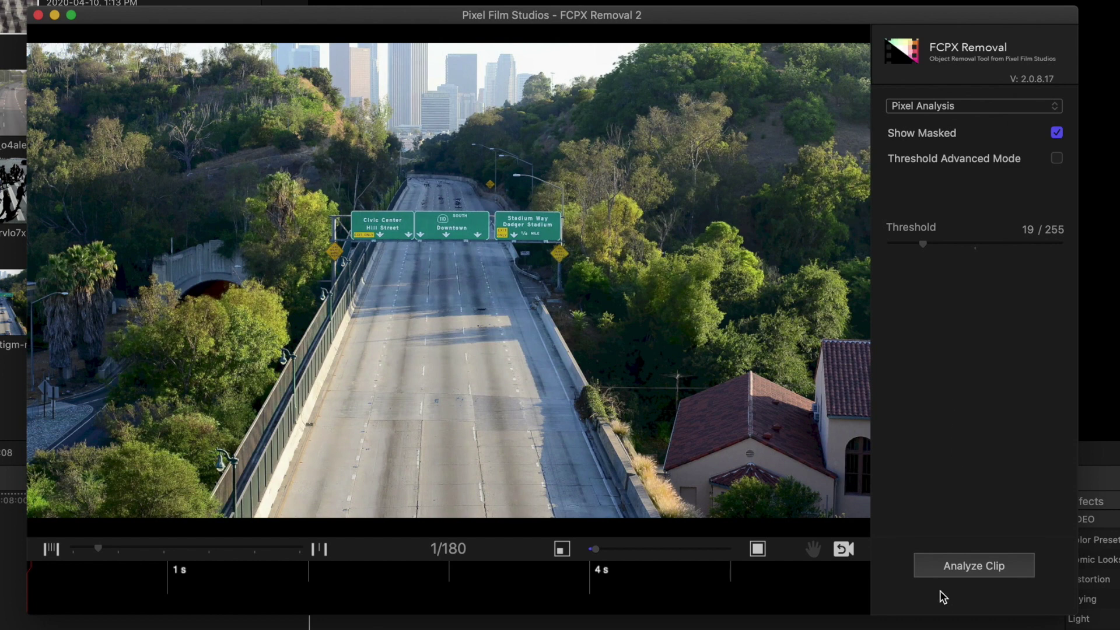
{"action": "left_click", "coordinate": [961, 564]}
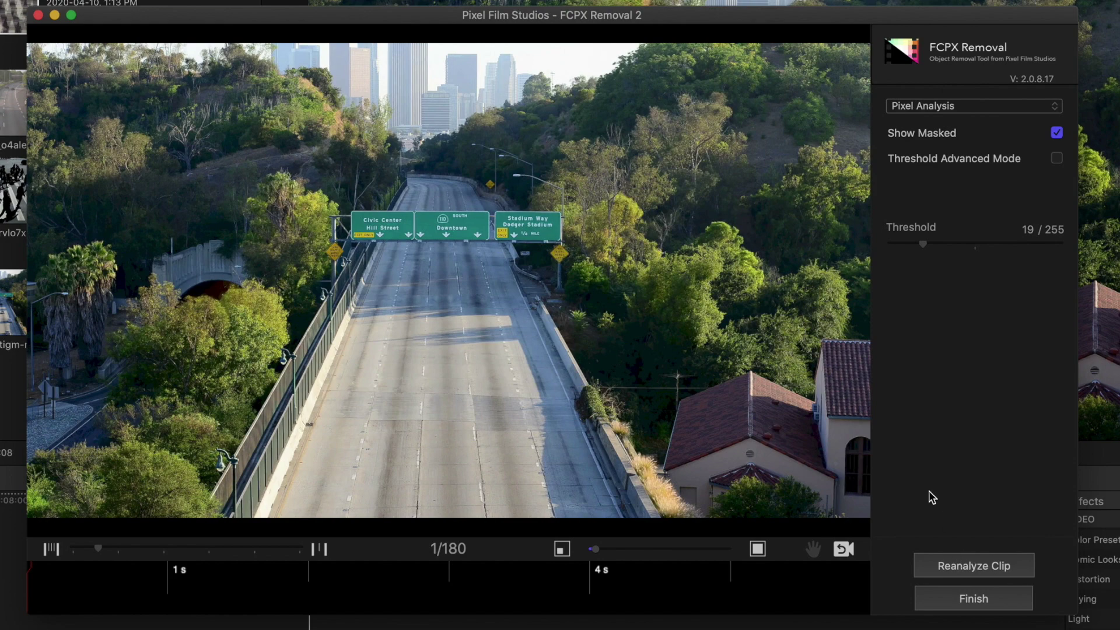
{"action": "left_click", "coordinate": [1010, 602]}
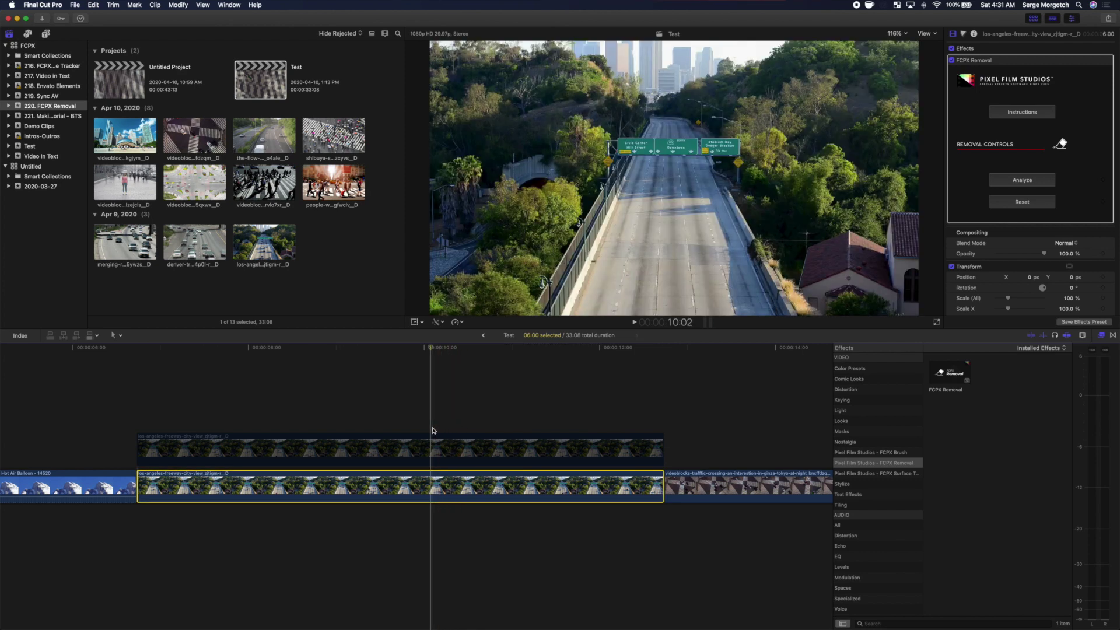
Step: Apply Draw Mask to the upper freeway copy, outline the road, and enable Invert Mask
{"action": "left_click", "coordinate": [433, 449]}
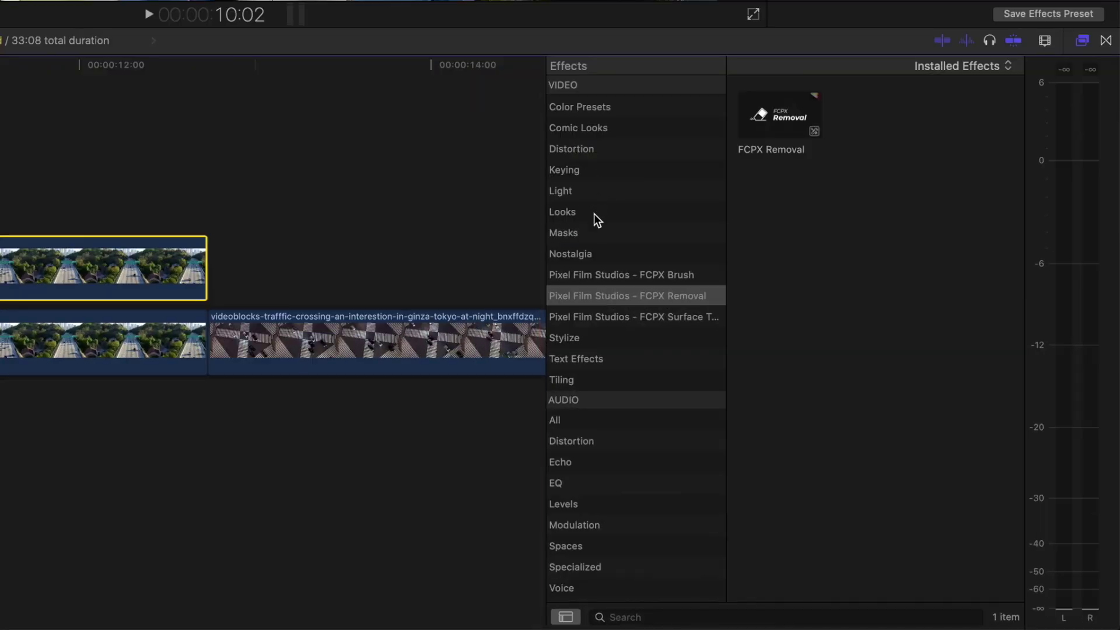
{"action": "left_click", "coordinate": [592, 235]}
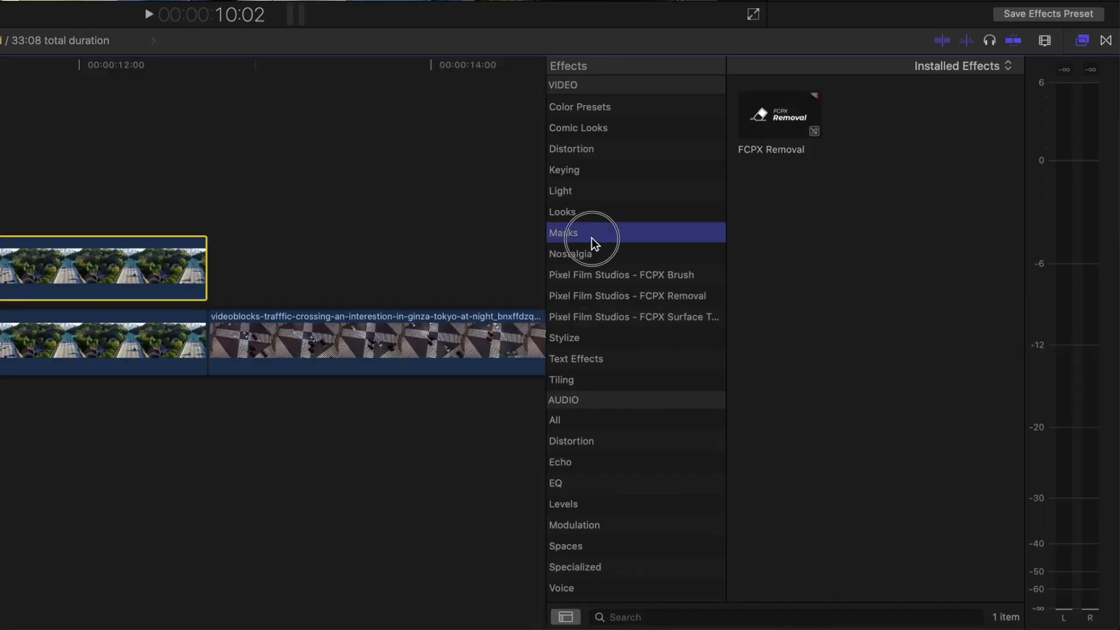
{"action": "mouse_move", "coordinate": [777, 118]}
{"action": "left_mouse_down"}
{"action": "mouse_move", "coordinate": [0, 285]}
{"action": "mouse_move", "coordinate": [0, 274]}
{"action": "left_mouse_up"}
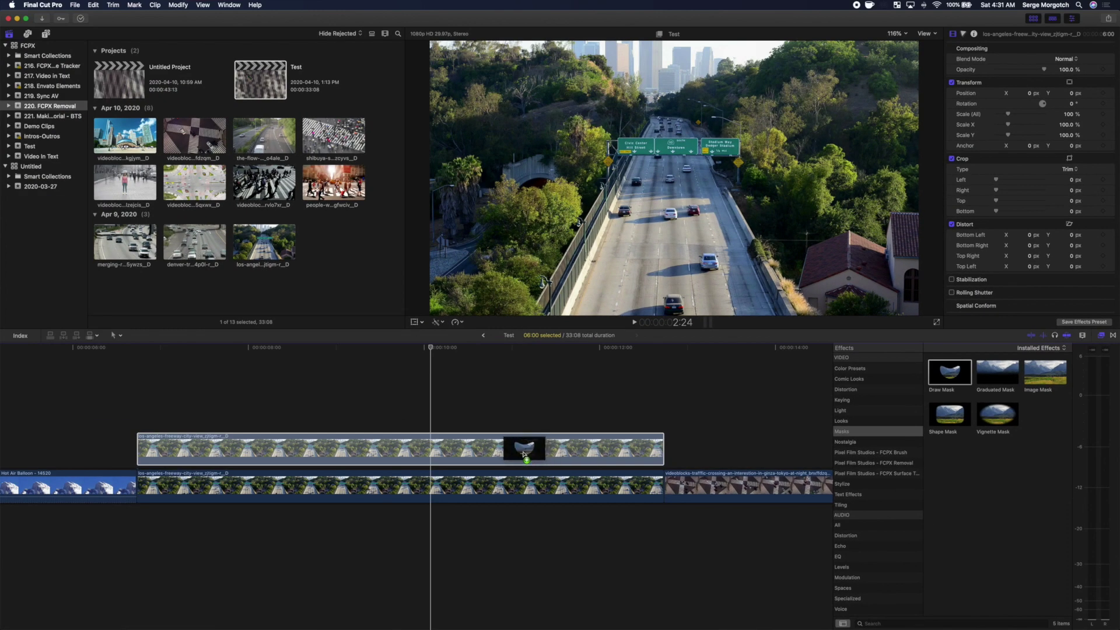
{"action": "left_click_drag", "start_coordinate": [523, 454], "coordinate": [524, 455]}
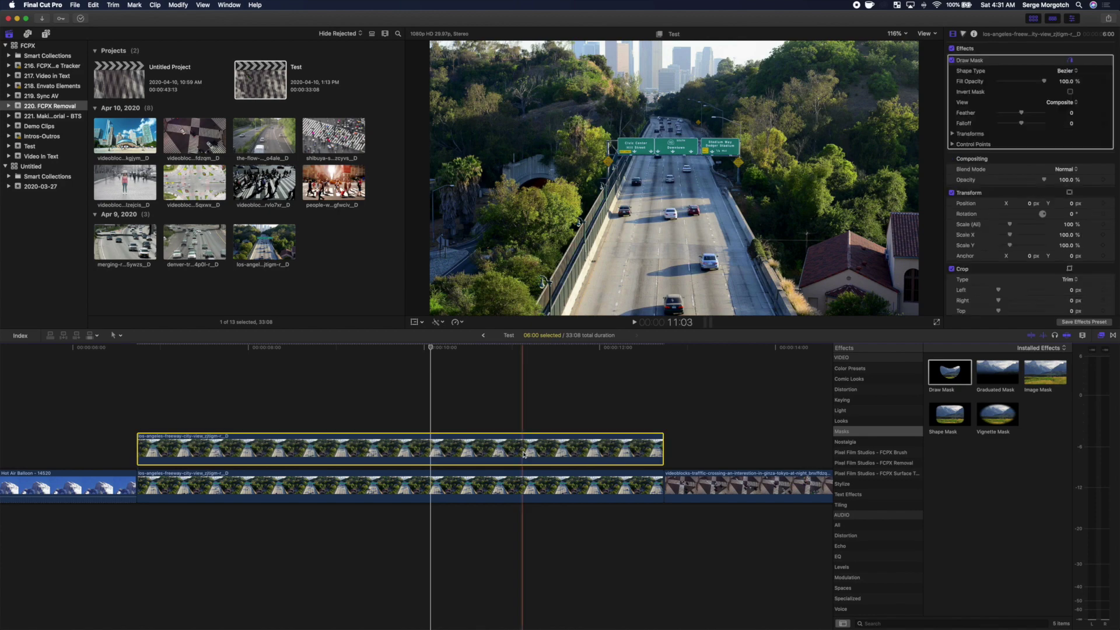
{"action": "left_click", "coordinate": [897, 33]}
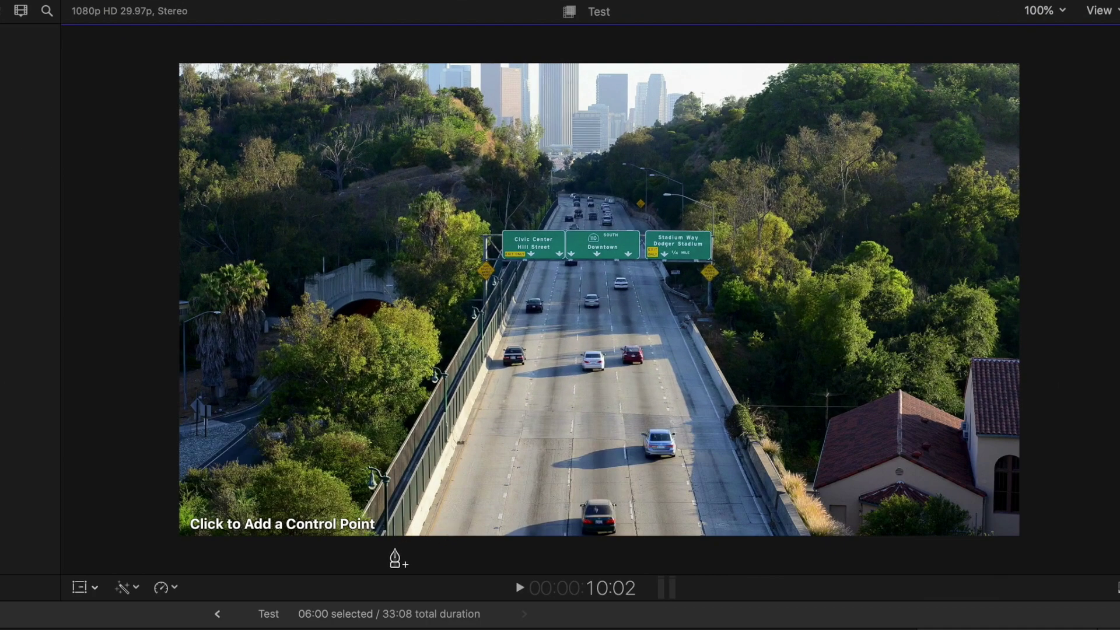
{"action": "left_click", "coordinate": [395, 549]}
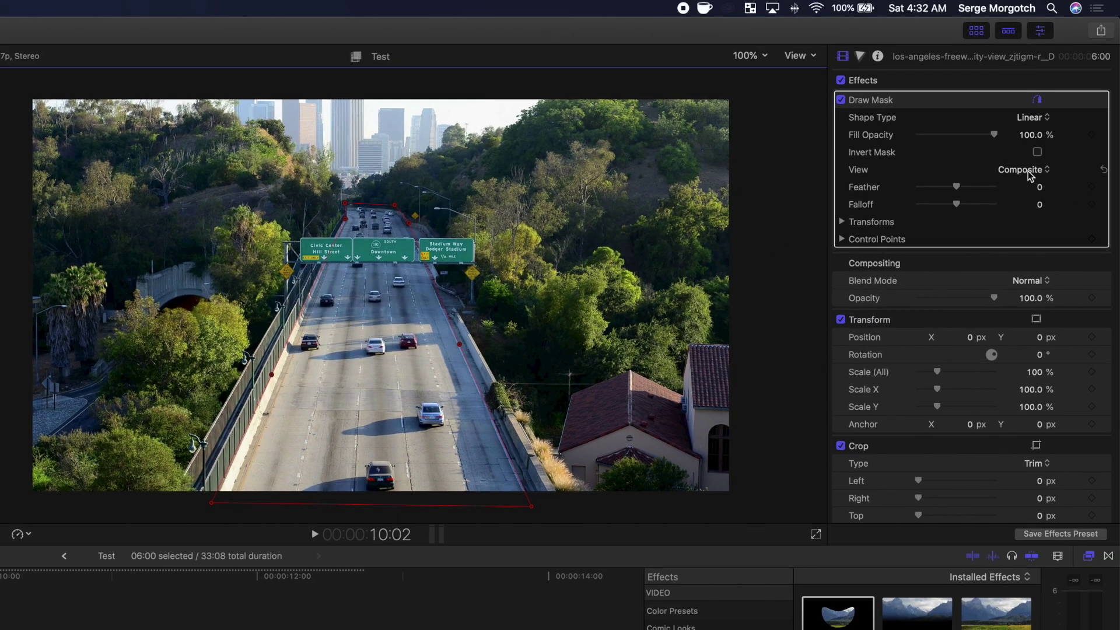
{"action": "left_click", "coordinate": [1037, 153]}
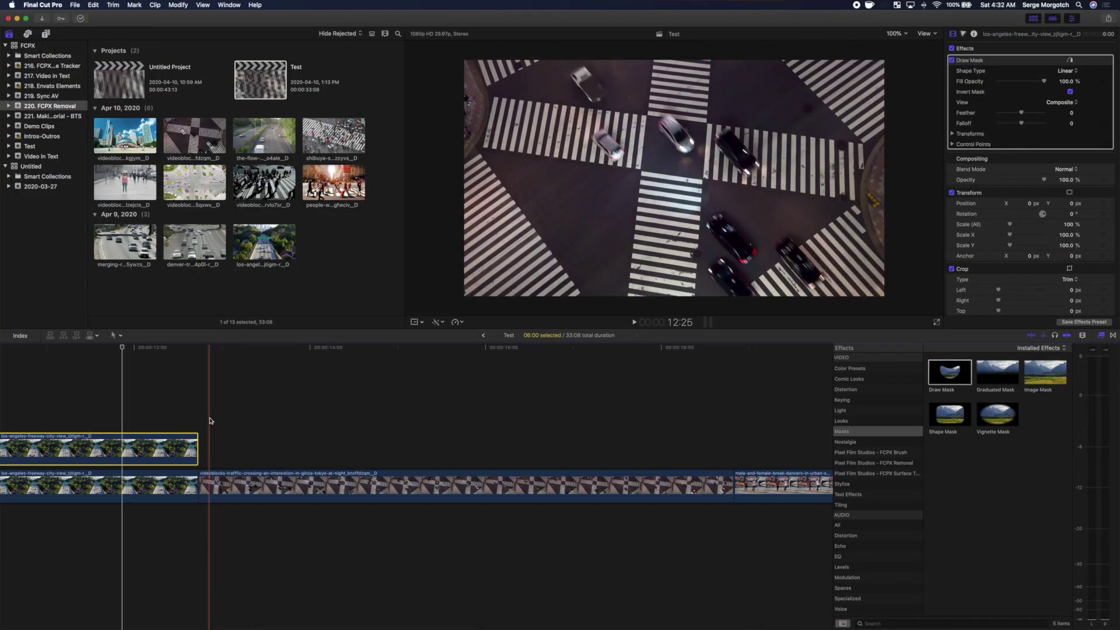
Step: Preview the Tokyo intersection clip and place a copy of it in the lane above
{"action": "key", "text": "space"}
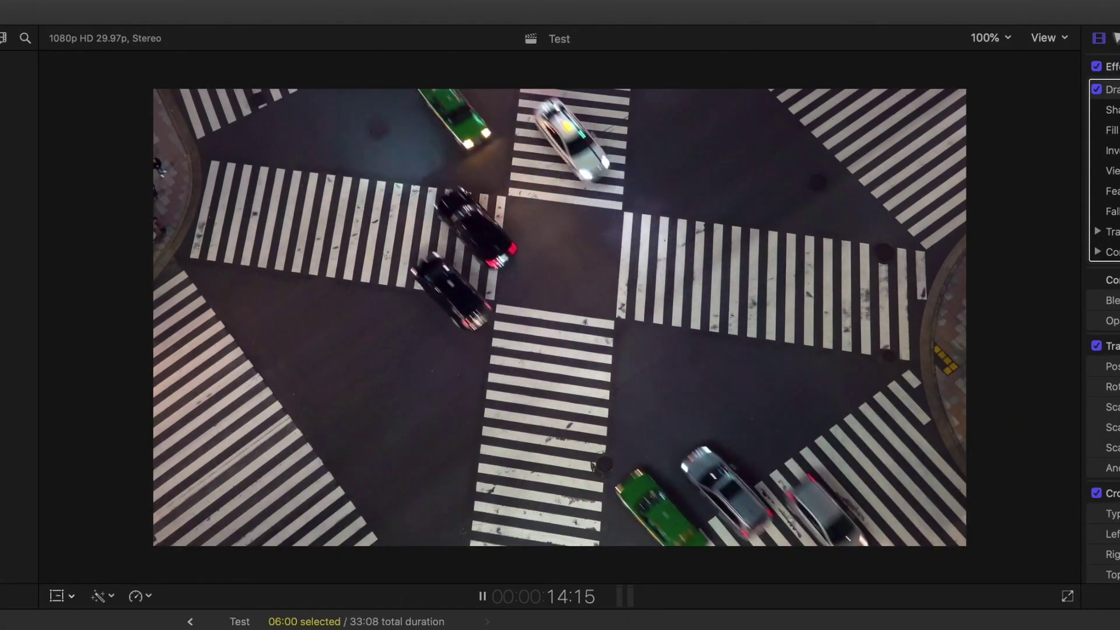
{"action": "key", "text": "space"}
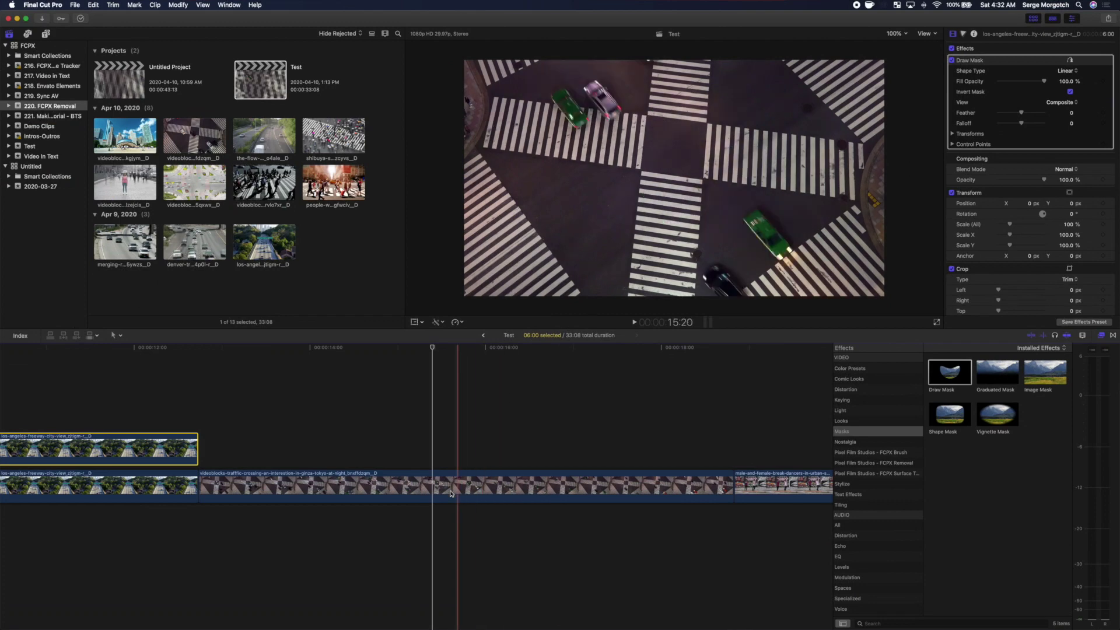
{"action": "left_click", "coordinate": [431, 498]}
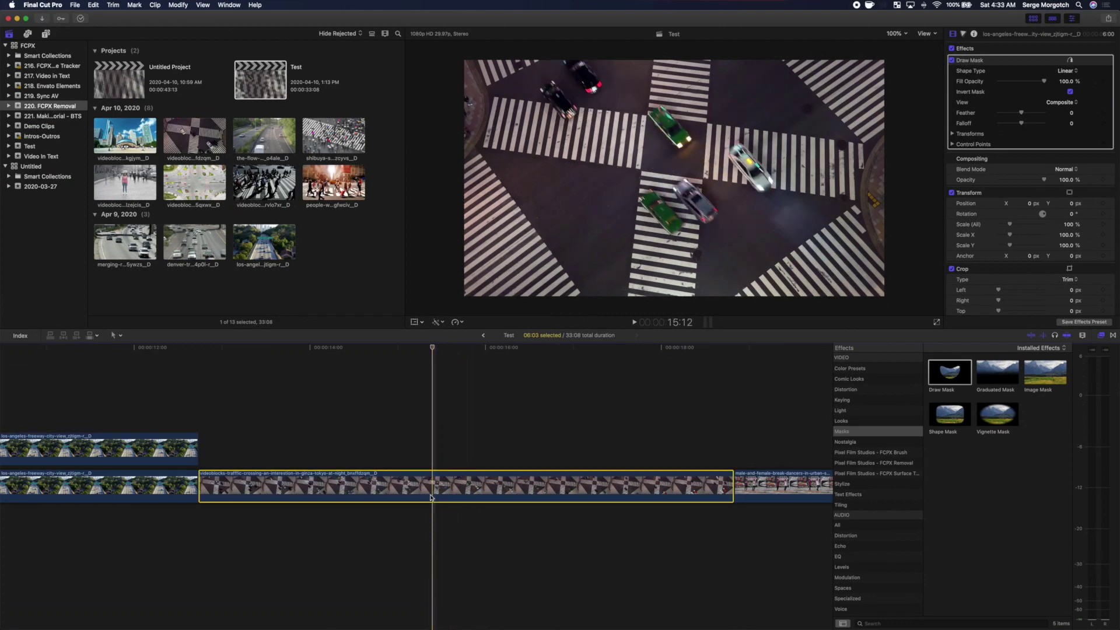
{"action": "left_click_drag", "start_coordinate": [432, 497], "coordinate": [434, 455]}
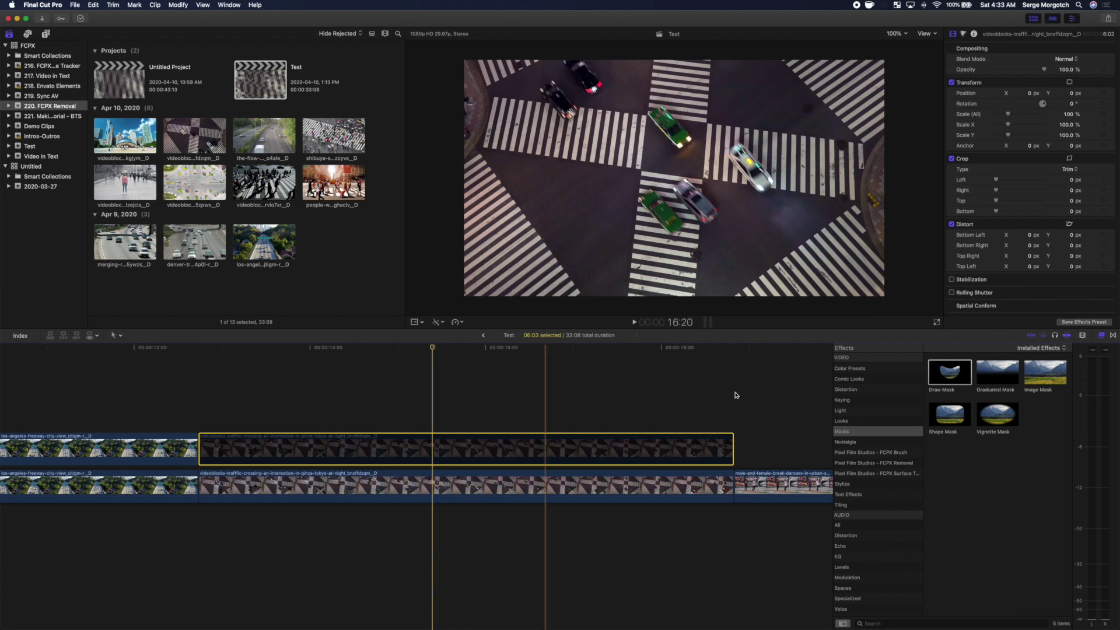
Step: Apply FCPX Removal to the lower intersection clip and select it to show its removal settings
{"action": "left_click", "coordinate": [897, 464]}
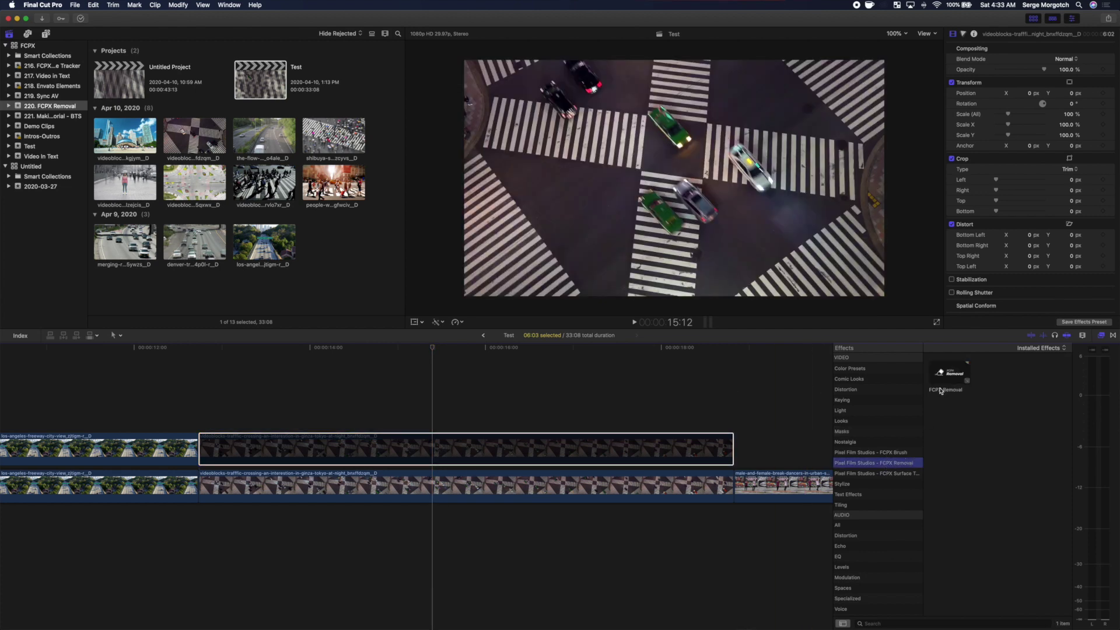
{"action": "left_click_drag", "start_coordinate": [945, 370], "coordinate": [556, 496]}
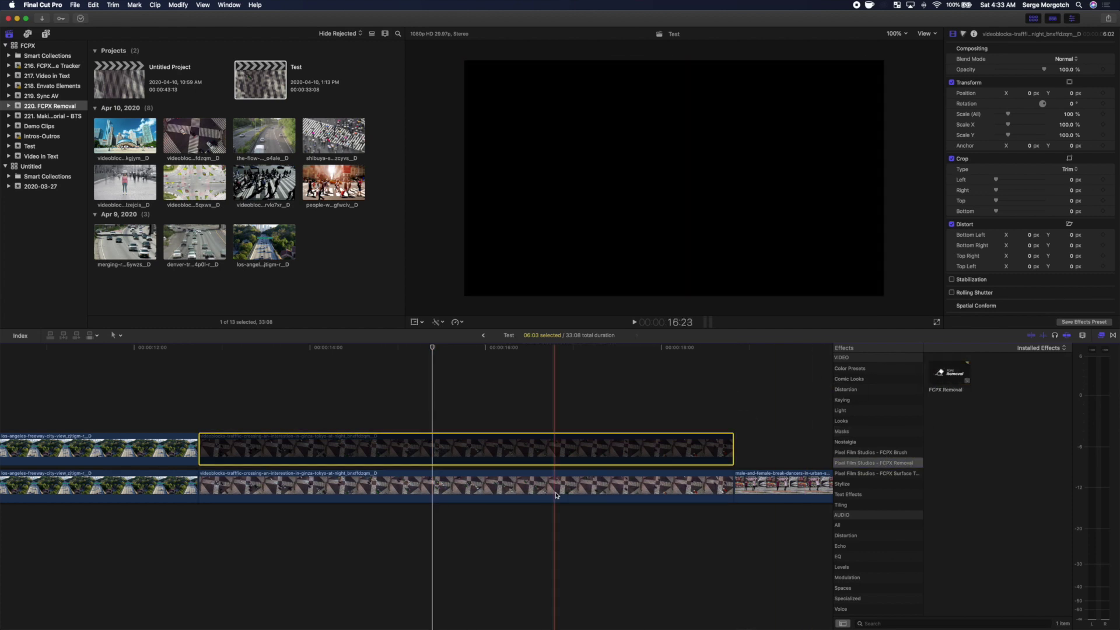
{"action": "left_click", "coordinate": [556, 496]}
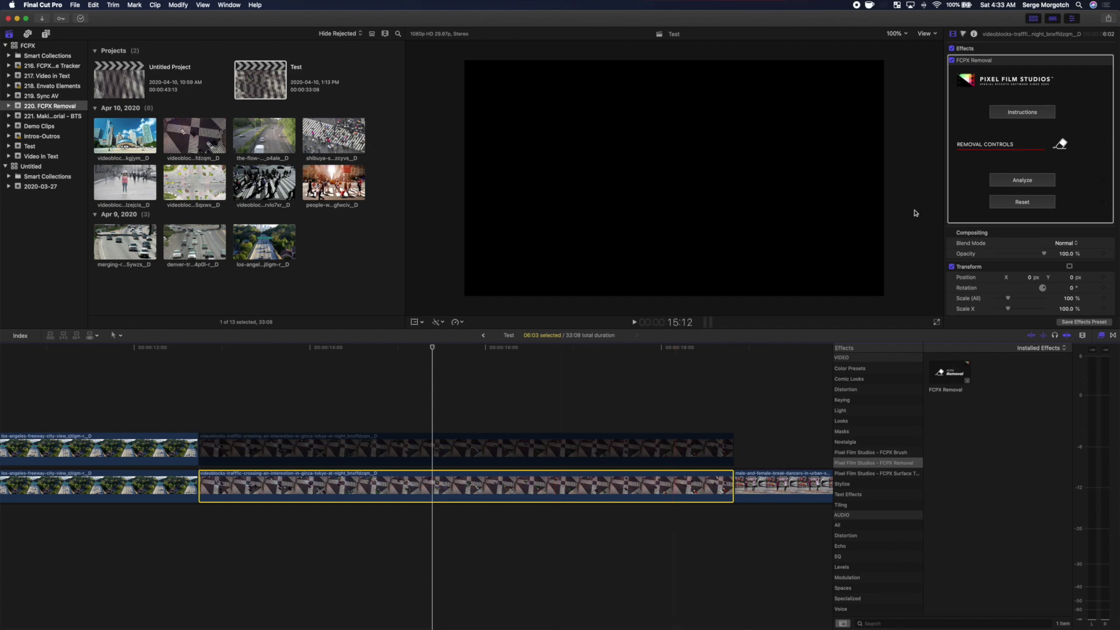
Step: Run Pixel Analysis on the Tokyo crossing clip at threshold 24 and finish back in Final Cut Pro
{"action": "left_click", "coordinate": [1022, 181]}
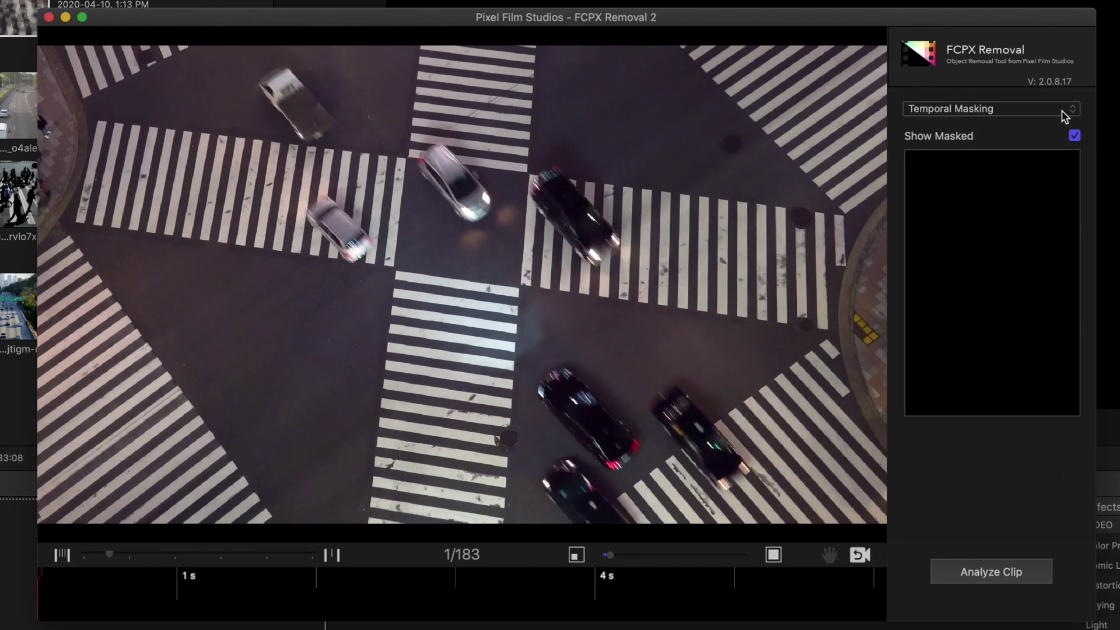
{"action": "left_click", "coordinate": [815, 153]}
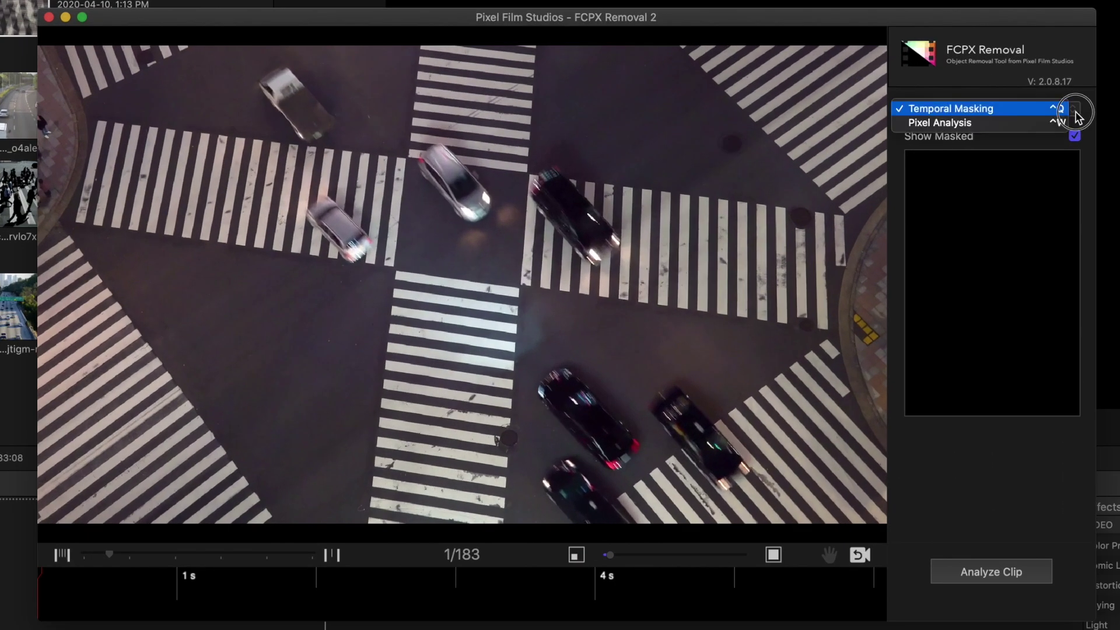
{"action": "left_click", "coordinate": [1040, 126]}
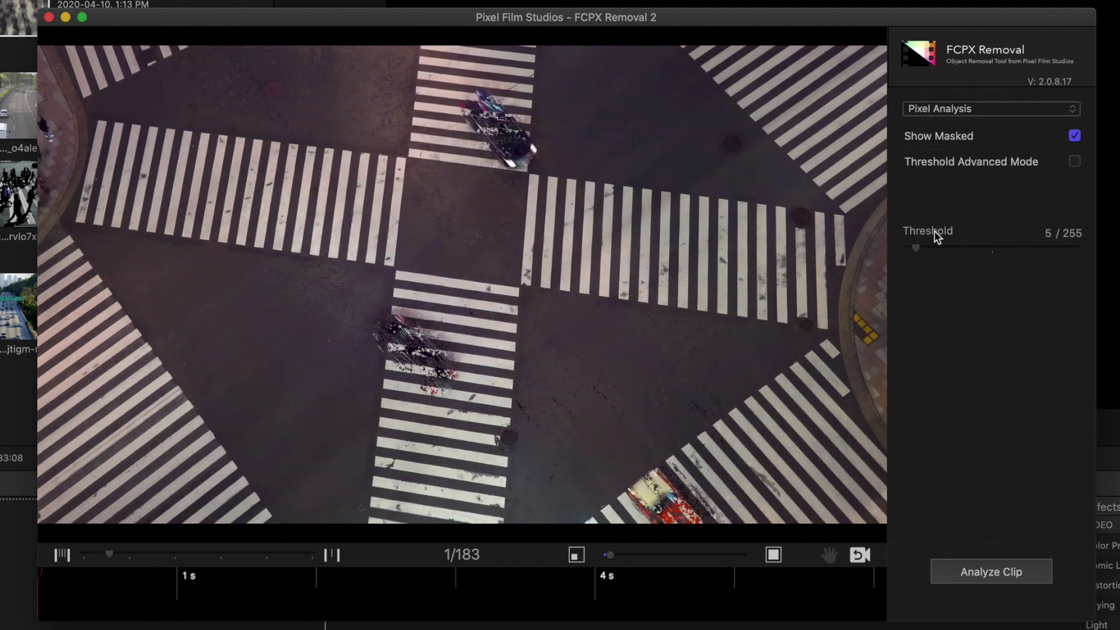
{"action": "left_click_drag", "start_coordinate": [932, 255], "coordinate": [972, 255]}
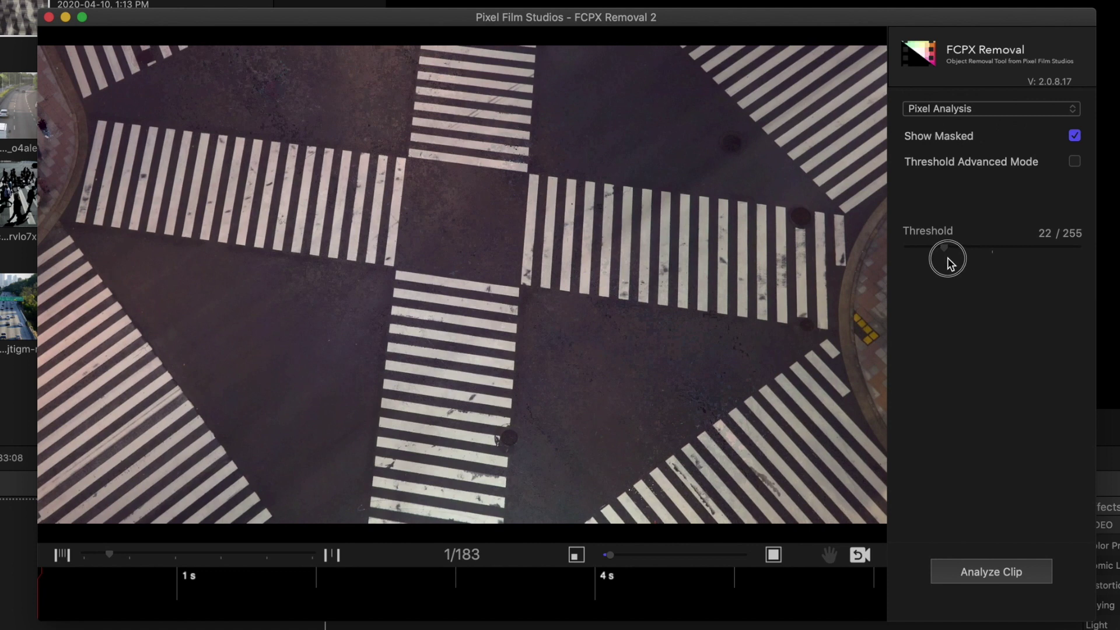
{"action": "left_click", "coordinate": [985, 573]}
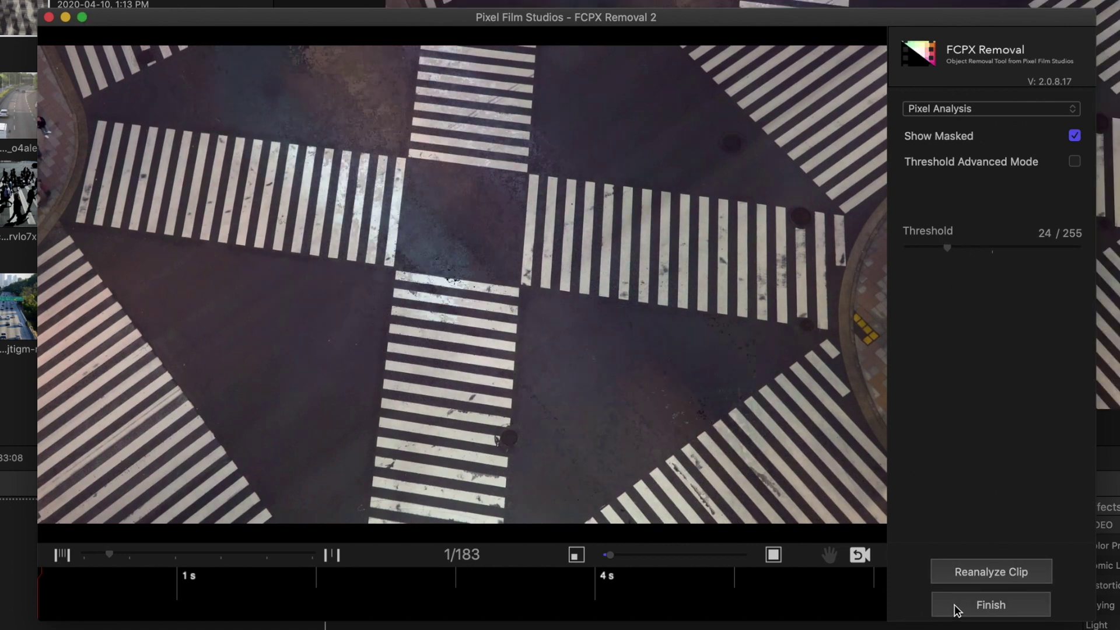
{"action": "left_click", "coordinate": [958, 611]}
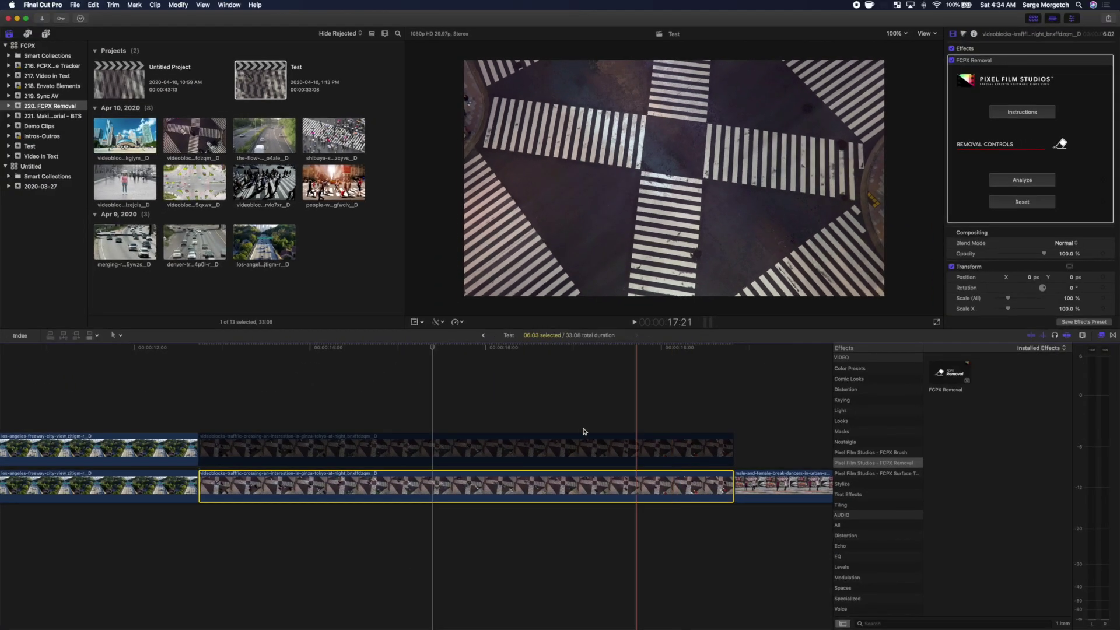
Step: Apply Draw Mask to the upper intersection clip and move the playhead to 15:16 showing the green taxi
{"action": "key", "text": "cmd+Up"}
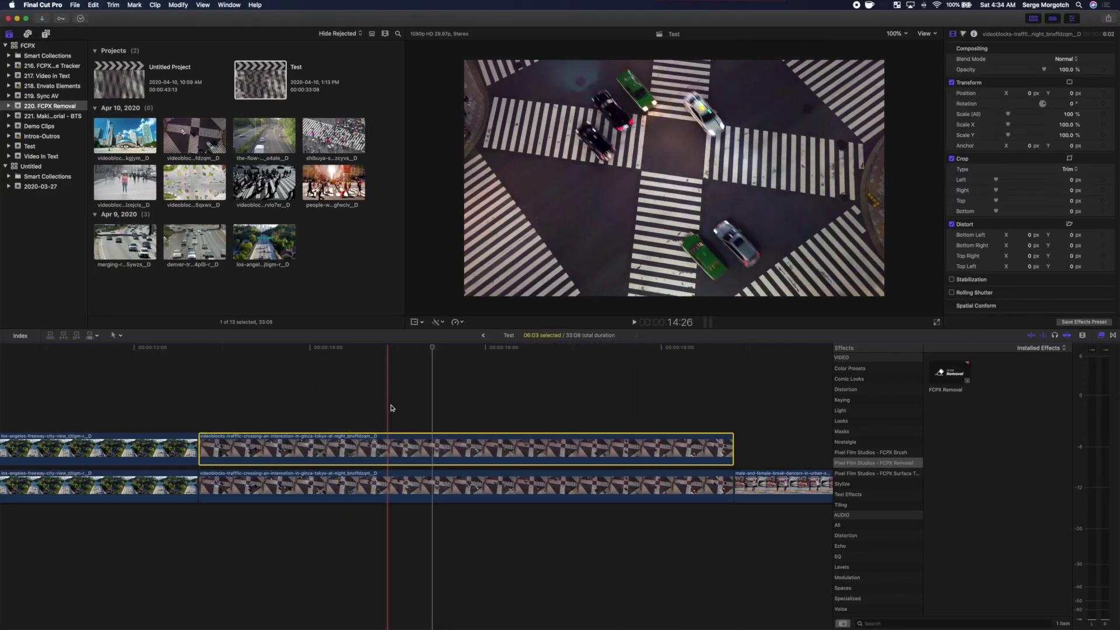
{"action": "left_click", "coordinate": [423, 450]}
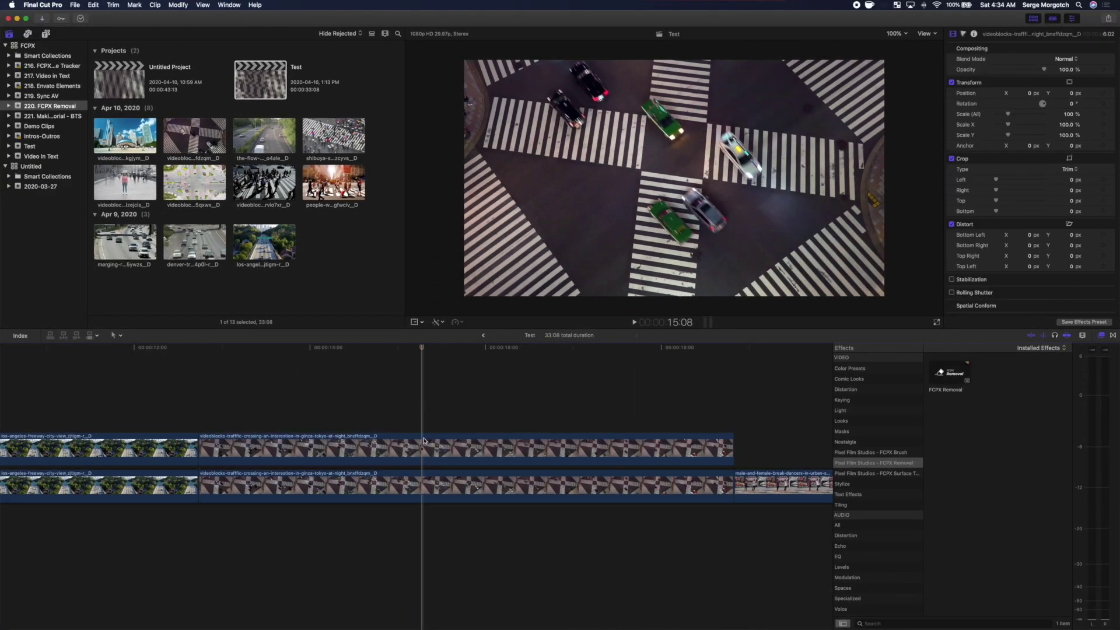
{"action": "left_click", "coordinate": [870, 432]}
{"action": "left_click_drag", "start_coordinate": [950, 373], "coordinate": [594, 461]}
{"action": "left_click", "coordinate": [423, 348]}
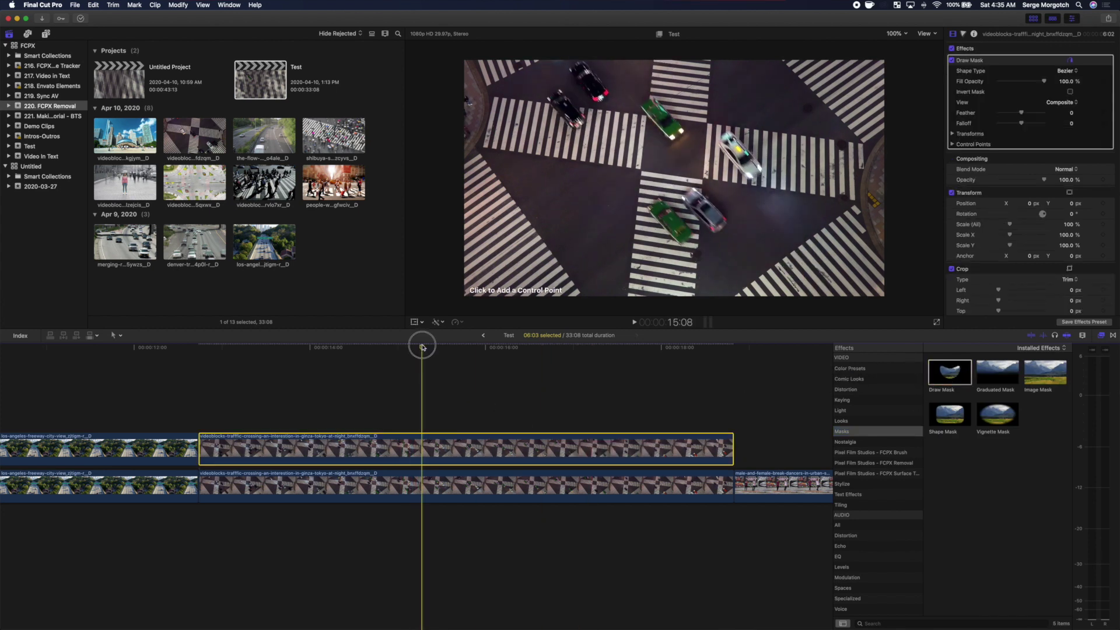
{"action": "left_click_drag", "start_coordinate": [423, 348], "coordinate": [446, 353]}
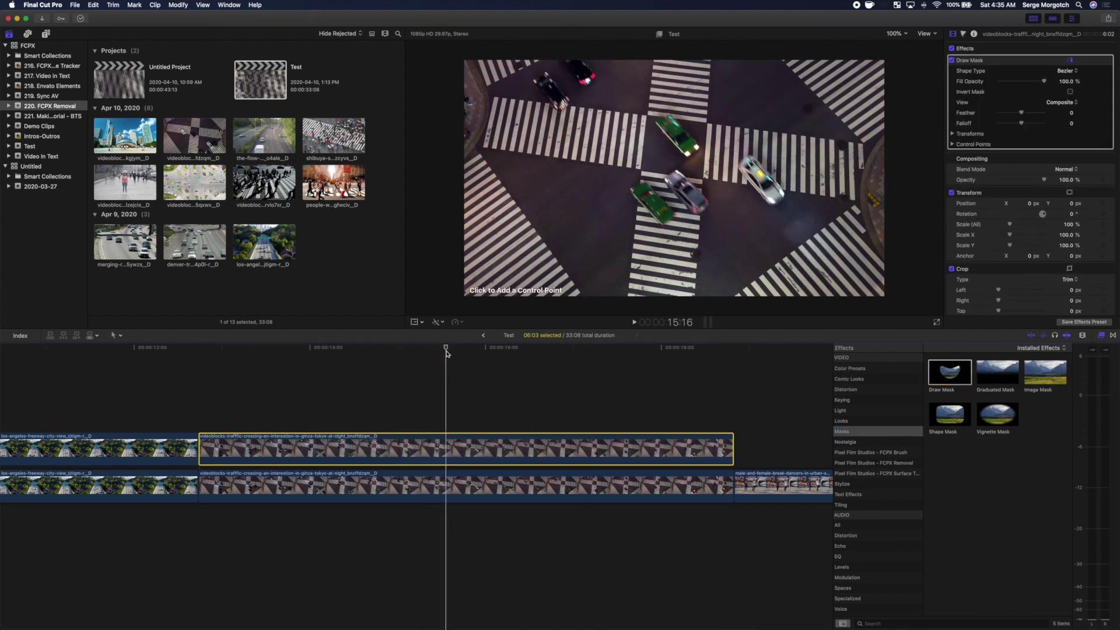
Step: At 150% viewer zoom, outline the green taxi with the mask and set Feather to 11
{"action": "left_click", "coordinate": [895, 34]}
{"action": "left_click", "coordinate": [901, 86]}
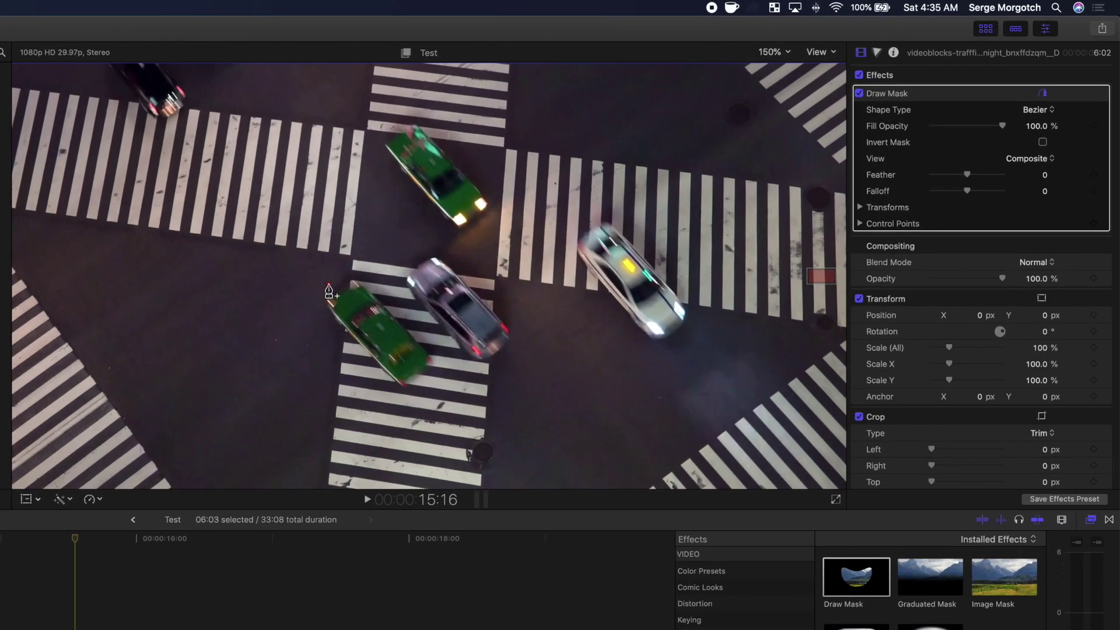
{"action": "left_click", "coordinate": [329, 285]}
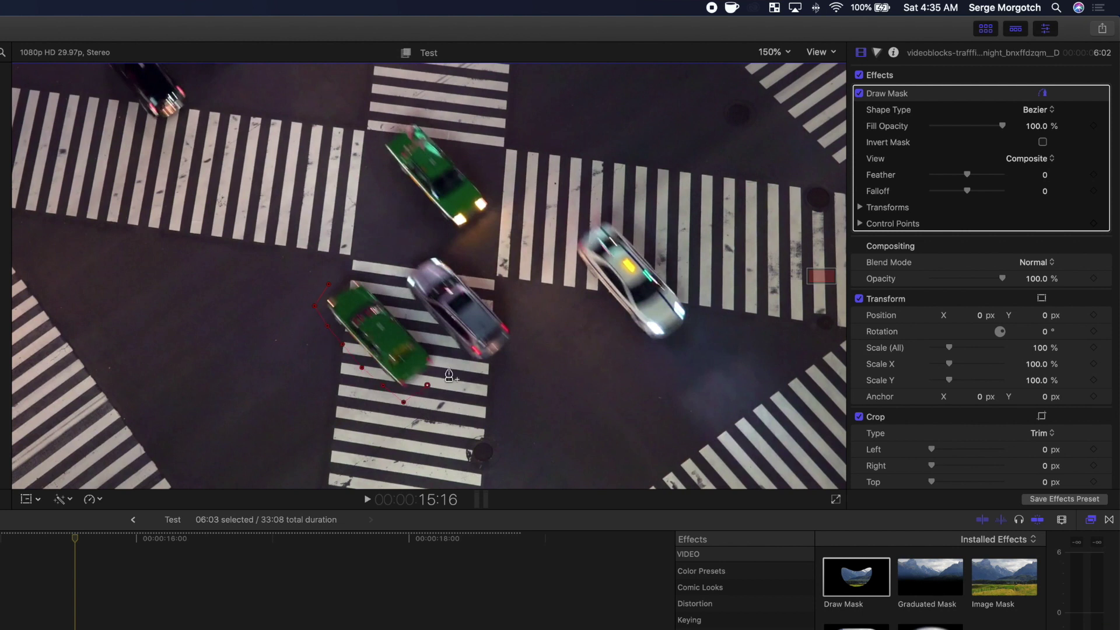
{"action": "left_click", "coordinate": [372, 270]}
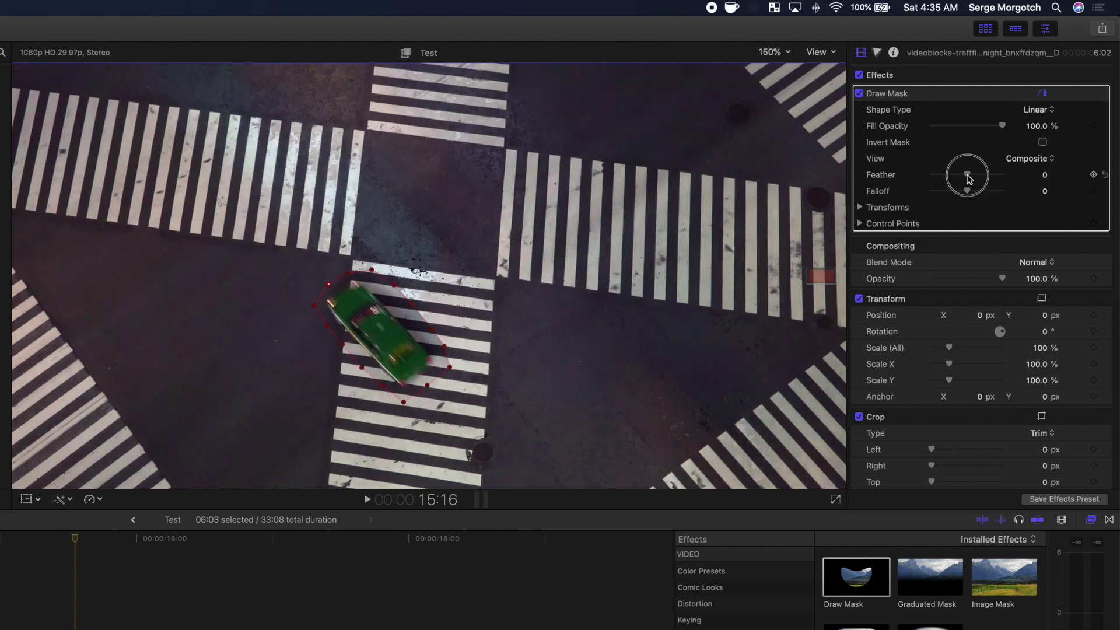
{"action": "left_click_drag", "start_coordinate": [967, 175], "coordinate": [972, 178]}
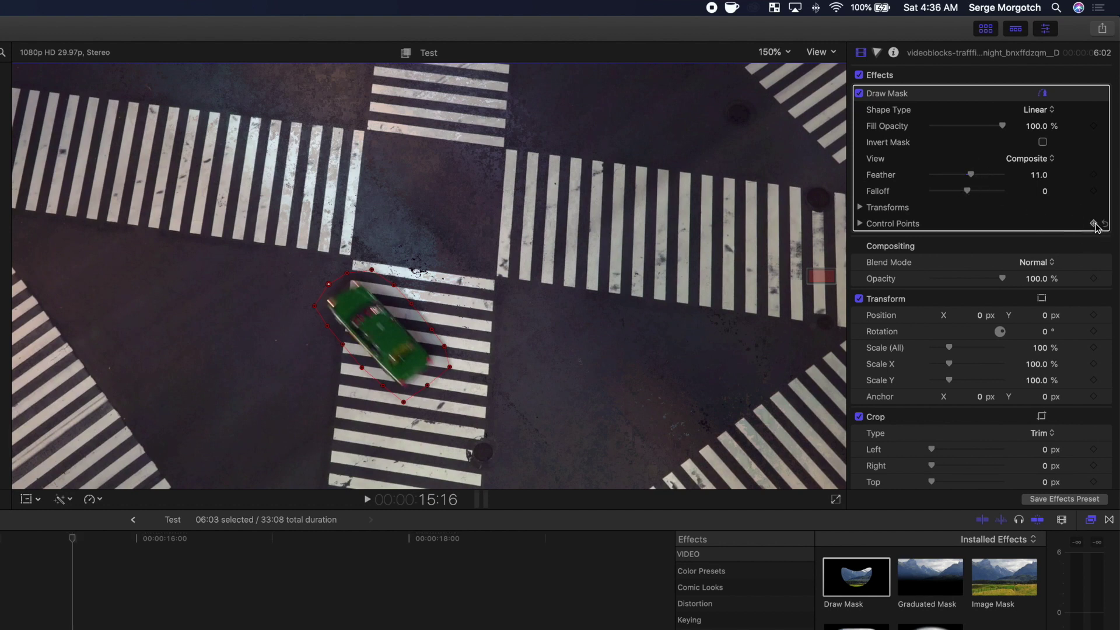
Step: Add keyframes for the mask's Control Points and Transform, then return the viewer to 100%
{"action": "left_click", "coordinate": [1095, 223]}
{"action": "left_click", "coordinate": [862, 208]}
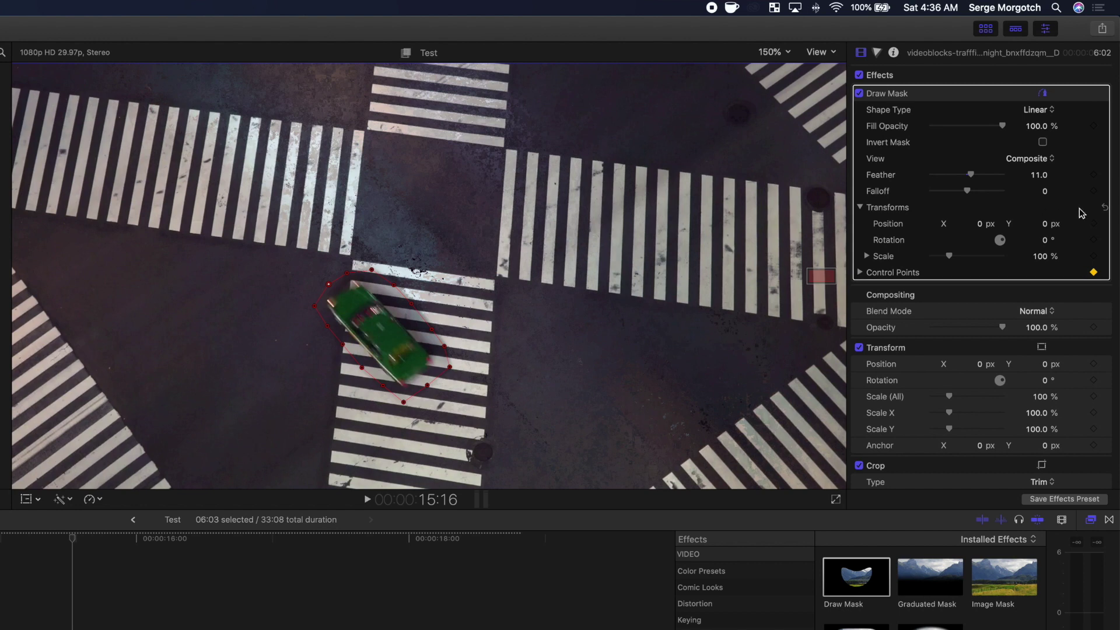
{"action": "left_click", "coordinate": [1094, 257]}
{"action": "left_click", "coordinate": [774, 52]}
{"action": "left_click", "coordinate": [782, 121]}
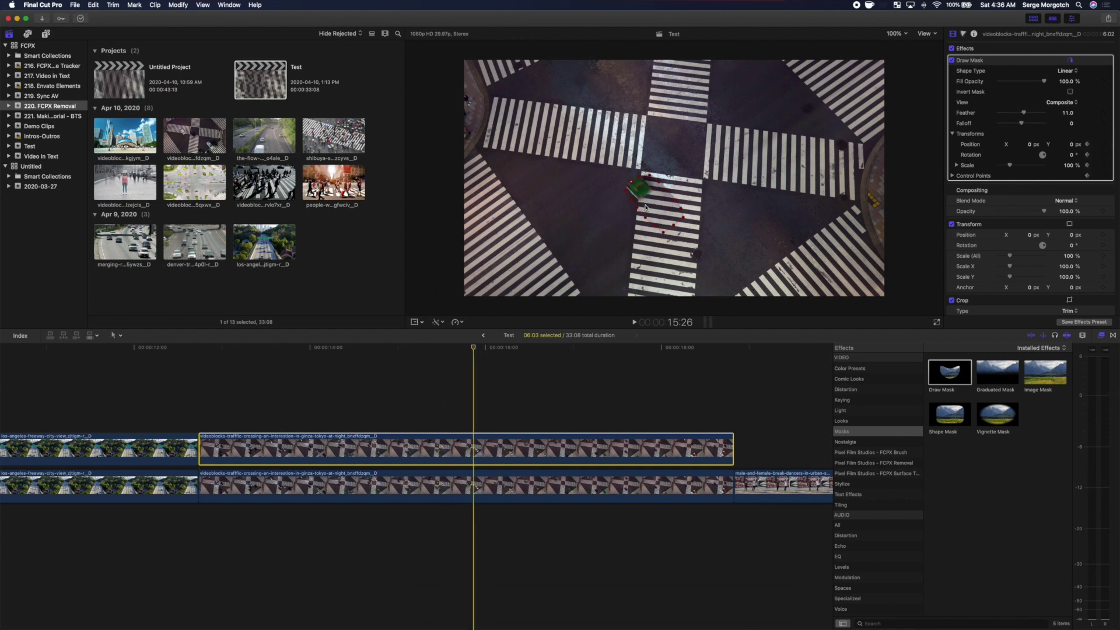
Step: Reposition the mask over the green taxi across several frames to set Position keyframes, then close the animation view
{"action": "left_click_drag", "start_coordinate": [645, 206], "coordinate": [504, 30]}
{"action": "key", "text": "Right"}
{"action": "key", "text": "Right"}
{"action": "key", "text": "Right"}
{"action": "key", "text": "Right"}
{"action": "key", "text": "Right"}
{"action": "key", "text": "Right"}
{"action": "key", "text": "Right"}
{"action": "key", "text": "Right"}
{"action": "key", "text": "Right"}
{"action": "key", "text": "Right"}
{"action": "key", "text": "Right"}
{"action": "key", "text": "Right"}
{"action": "key", "text": "Right"}
{"action": "key", "text": "Right"}
{"action": "key", "text": "Right"}
{"action": "key", "text": "Right"}
{"action": "key", "text": "Right"}
{"action": "key", "text": "Right"}
{"action": "key", "text": "Right"}
{"action": "key", "text": "Right"}
{"action": "key", "text": "Right"}
{"action": "key", "text": "Right"}
{"action": "key", "text": "Right"}
{"action": "key", "text": "Right"}
{"action": "key", "text": "Right"}
{"action": "key", "text": "Right"}
{"action": "key", "text": "Right"}
{"action": "key", "text": "Right"}
{"action": "key", "text": "Right"}
{"action": "key", "text": "Right"}
{"action": "key", "text": "Right"}
{"action": "key", "text": "Right"}
{"action": "key", "text": "Right"}
{"action": "key", "text": "Right"}
{"action": "key", "text": "Right"}
{"action": "key", "text": "Right"}
{"action": "key", "text": "Right"}
{"action": "key", "text": "Right"}
{"action": "key", "text": "Right"}
{"action": "key", "text": "Right"}
{"action": "key", "text": "Right"}
{"action": "key", "text": "Right"}
{"action": "key", "text": "Right"}
{"action": "key", "text": "Right"}
{"action": "key", "text": "Right"}
{"action": "key", "text": "Right"}
{"action": "key", "text": "Right"}
{"action": "key", "text": "Right"}
{"action": "key", "text": "Right"}
{"action": "key", "text": "Right"}
{"action": "key", "text": "Right"}
{"action": "key", "text": "Right"}
{"action": "key", "text": "Right"}
{"action": "key", "text": "Right"}
{"action": "key", "text": "Right"}
{"action": "key", "text": "Right"}
{"action": "key", "text": "Right"}
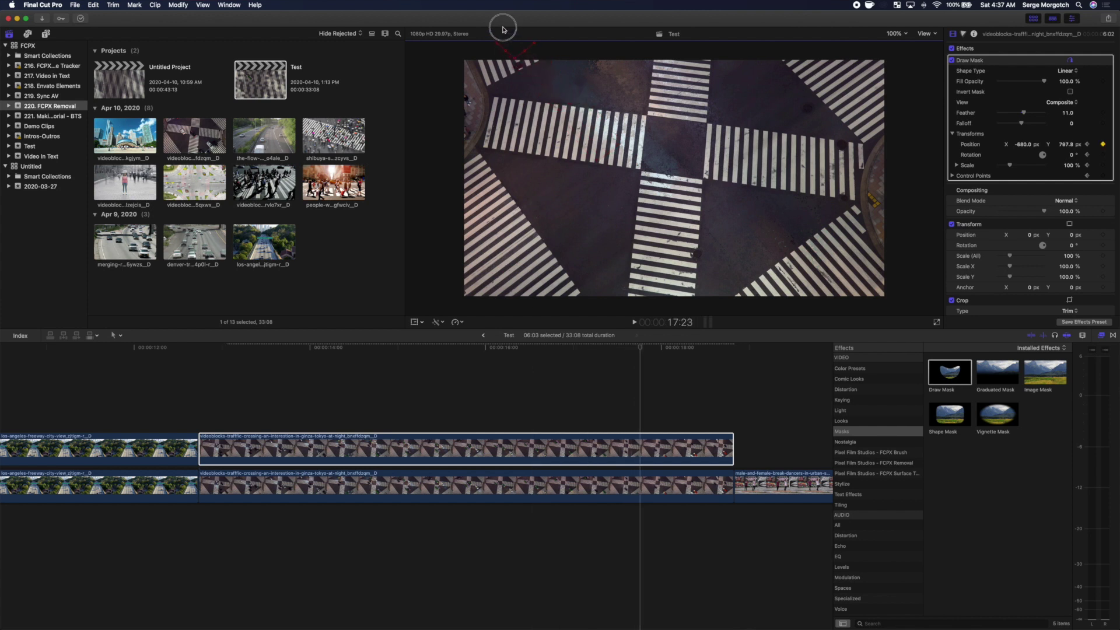
{"action": "left_click", "coordinate": [618, 443]}
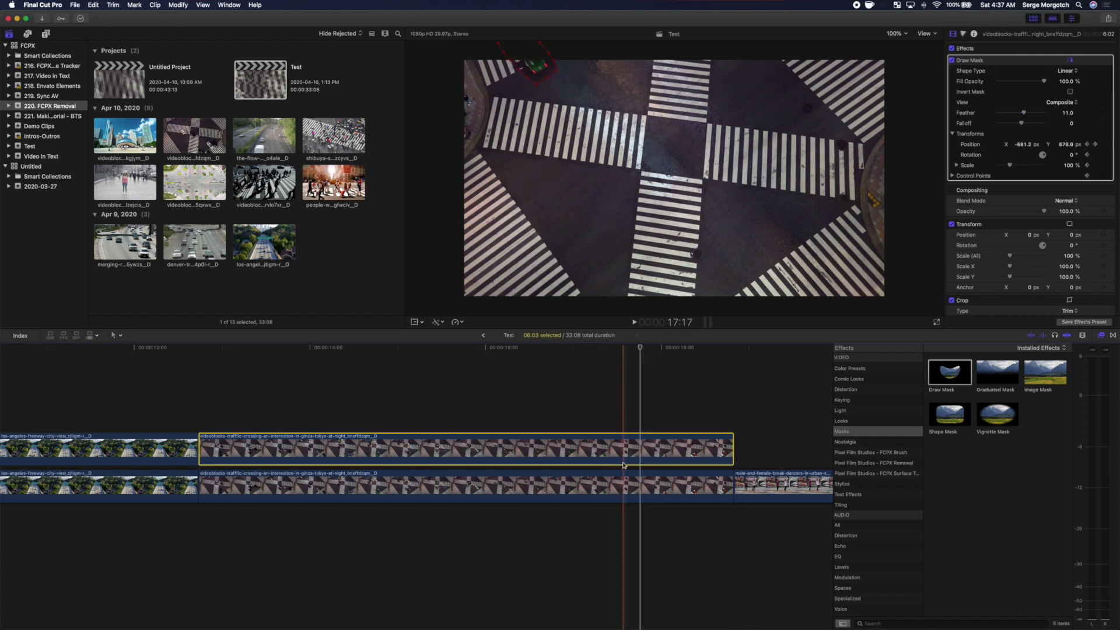
{"action": "key", "text": "ctrl+v"}
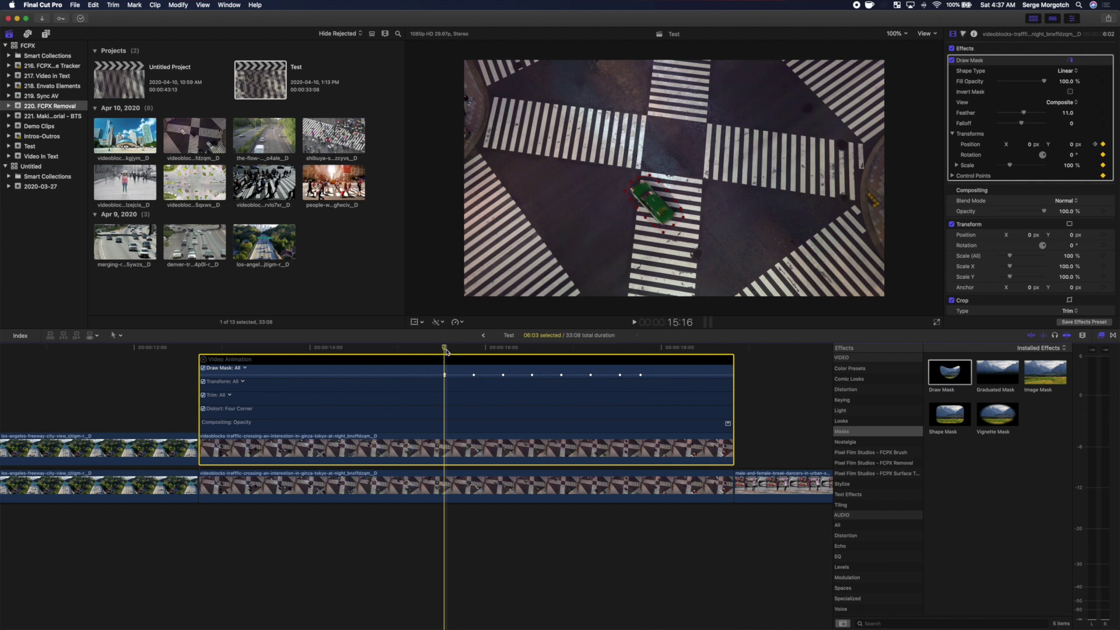
{"action": "key", "text": "shift+Left"}
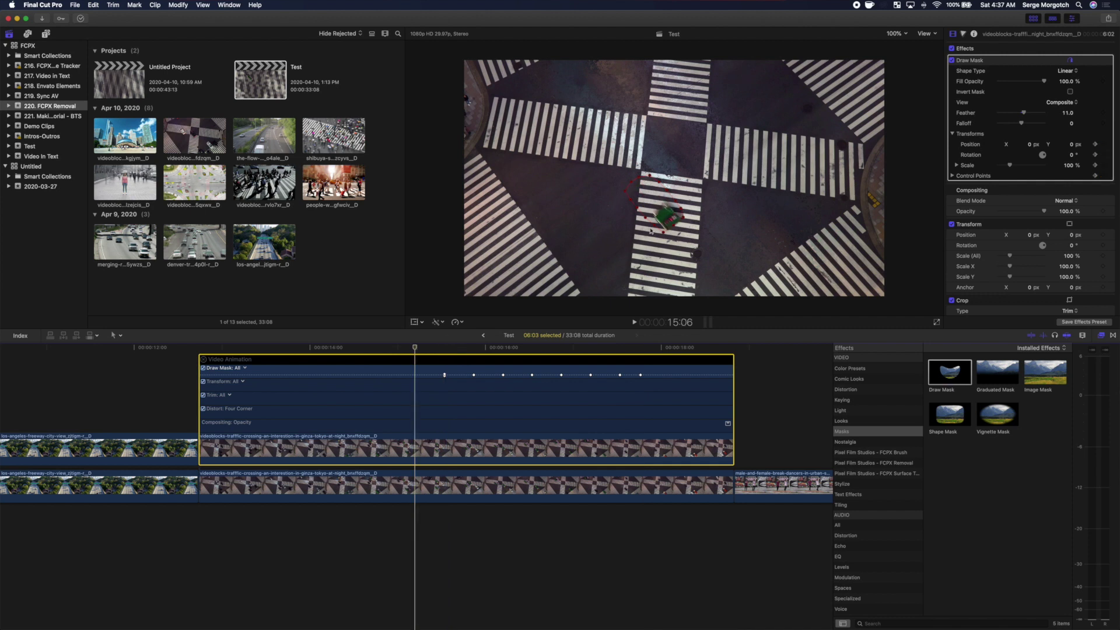
{"action": "key", "text": "shift+Left"}
{"action": "left_click_drag", "start_coordinate": [657, 200], "coordinate": [759, 307]}
{"action": "key", "text": "shift+Left"}
{"action": "key", "text": "shift+Left"}
{"action": "key", "text": "shift+Left"}
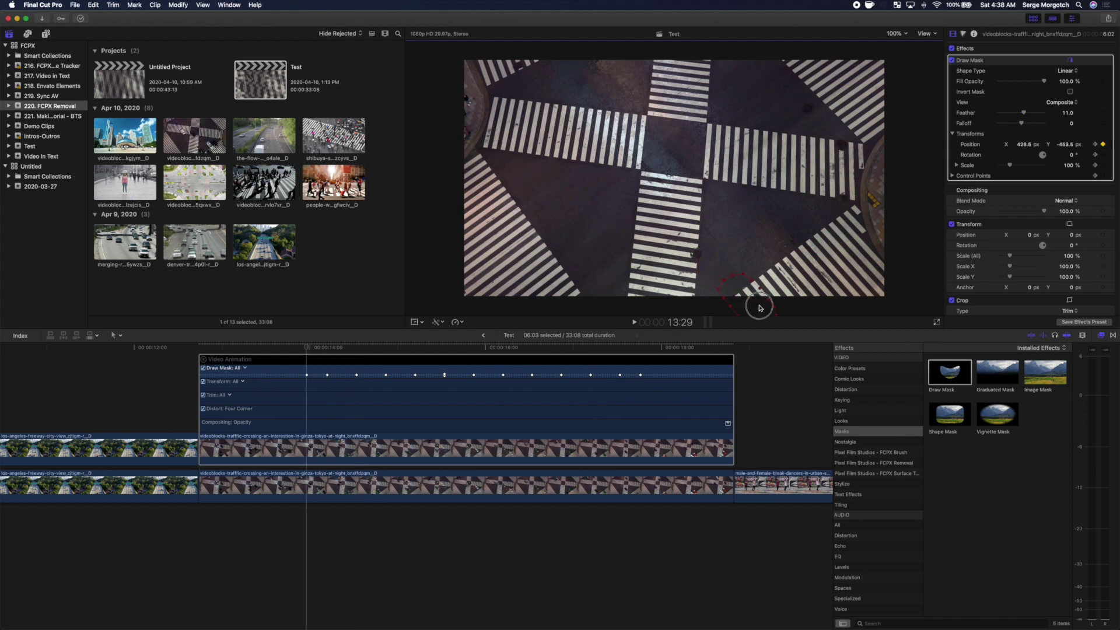
{"action": "left_click", "coordinate": [204, 359]}
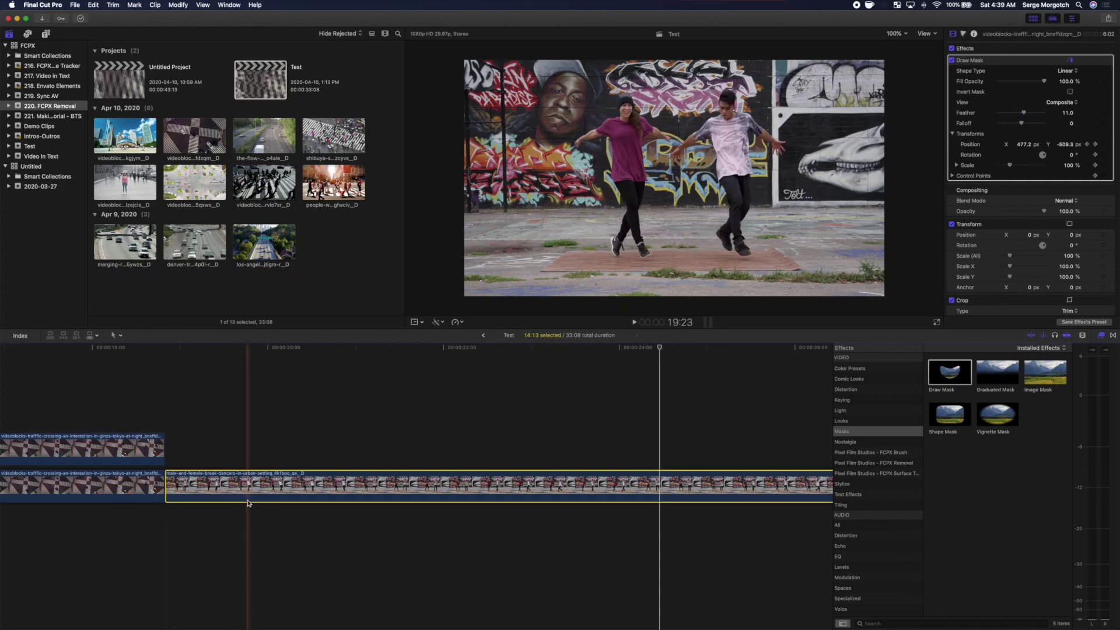
Step: Option-drag the street dancers clip into the lane directly above to duplicate it
{"action": "left_click_drag", "start_coordinate": [248, 498], "coordinate": [250, 459]}
Step: Disable the upper dancers copy, apply FCPX Removal to the lower clip, and start its analysis
{"action": "key", "text": "v"}
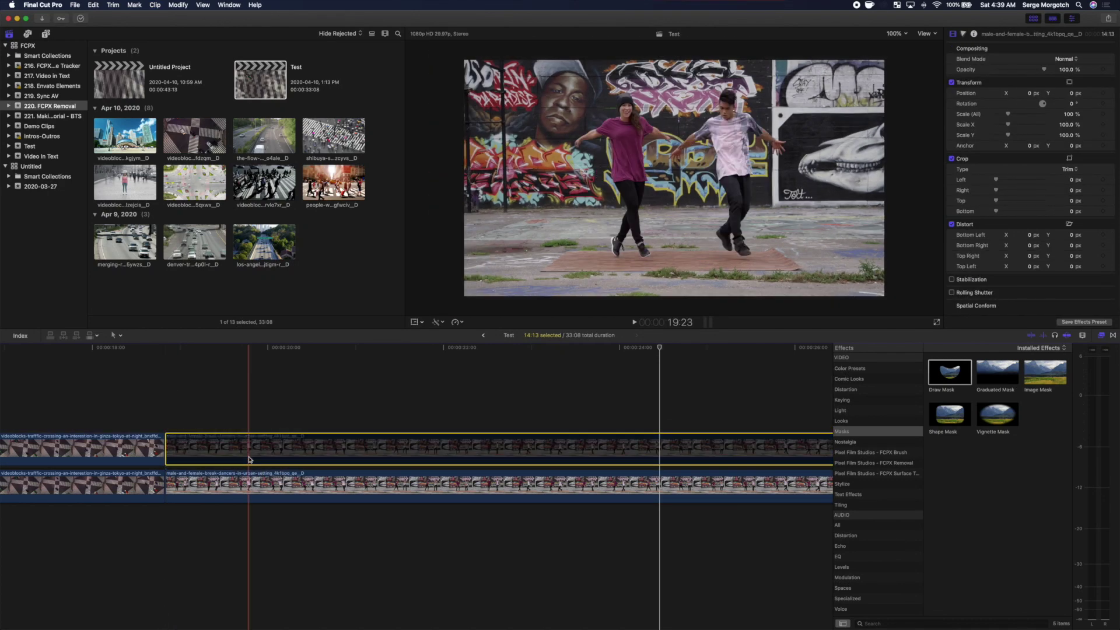
{"action": "left_click", "coordinate": [642, 486]}
{"action": "left_click", "coordinate": [873, 463]}
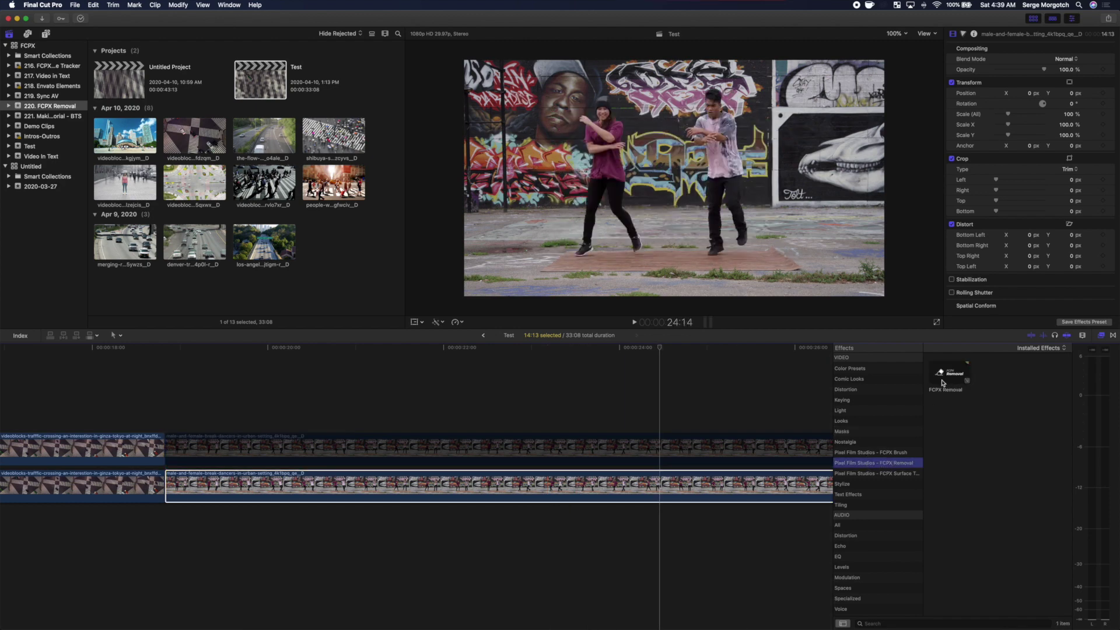
{"action": "left_click_drag", "start_coordinate": [943, 383], "coordinate": [707, 496]}
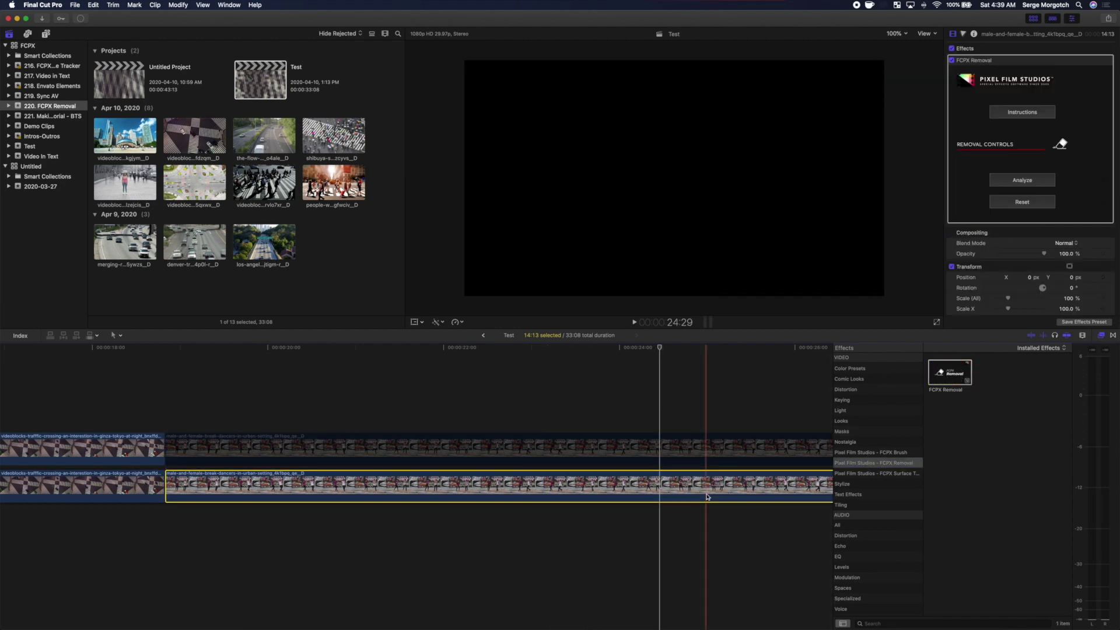
{"action": "left_click", "coordinate": [1022, 180]}
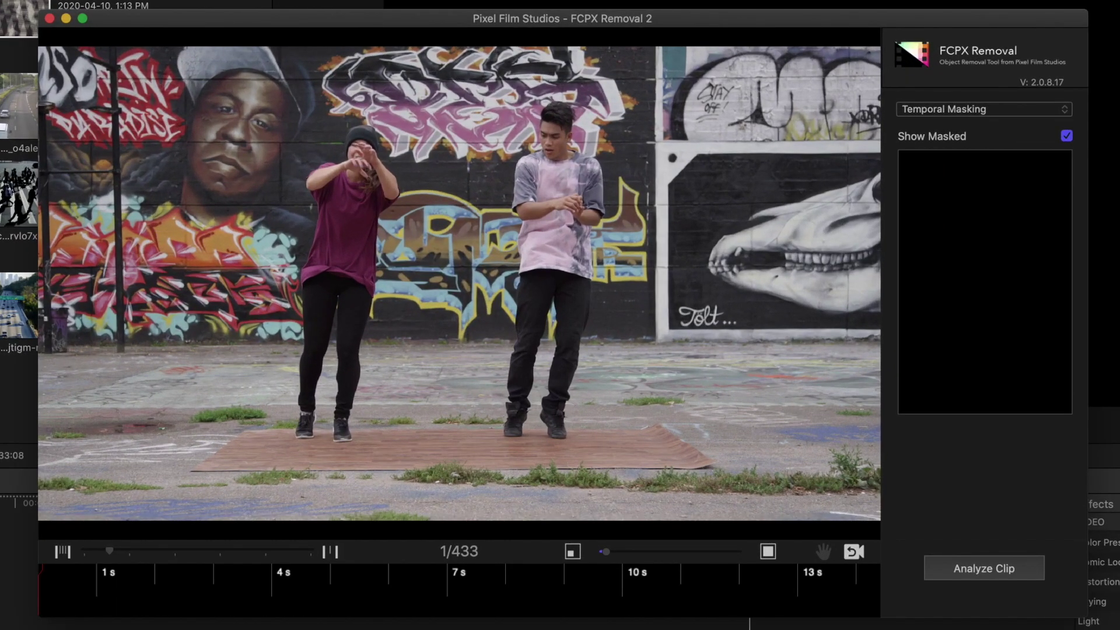
Step: Keep Temporal Masking and mask three bands (right side, right dancer, left side) on frame 1
{"action": "left_click", "coordinate": [1065, 113]}
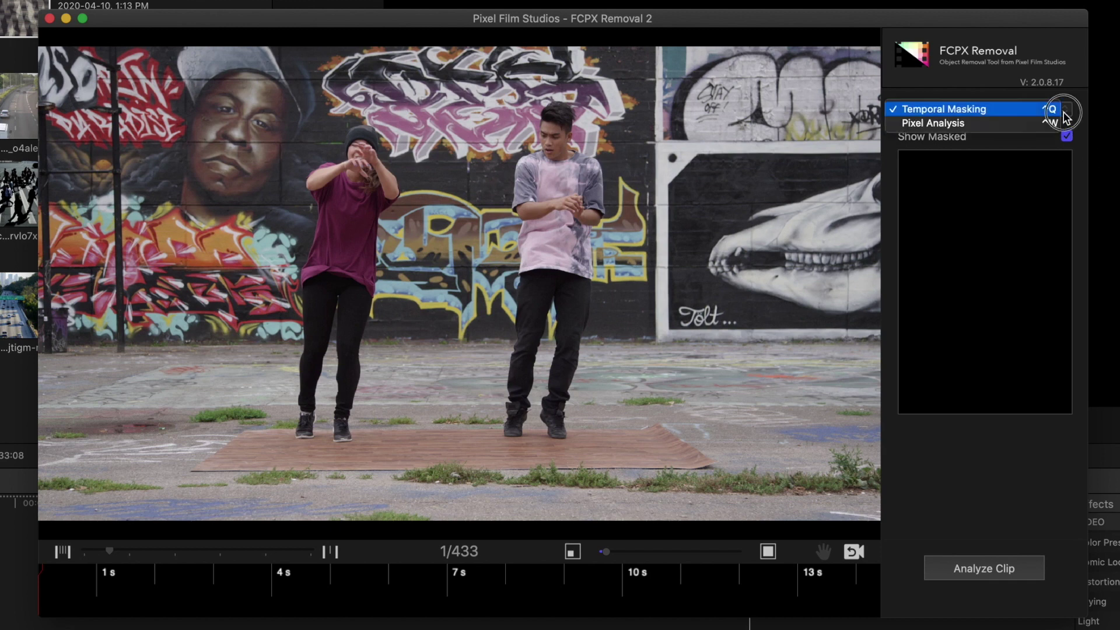
{"action": "left_click", "coordinate": [1013, 111]}
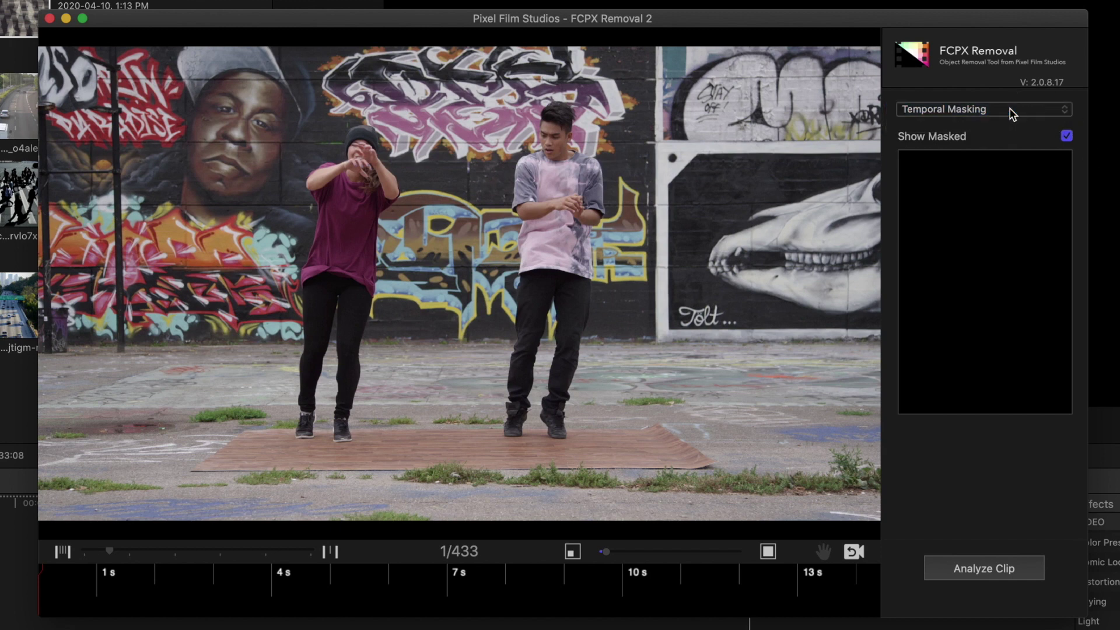
{"action": "left_click_drag", "start_coordinate": [612, 88], "coordinate": [899, 499]}
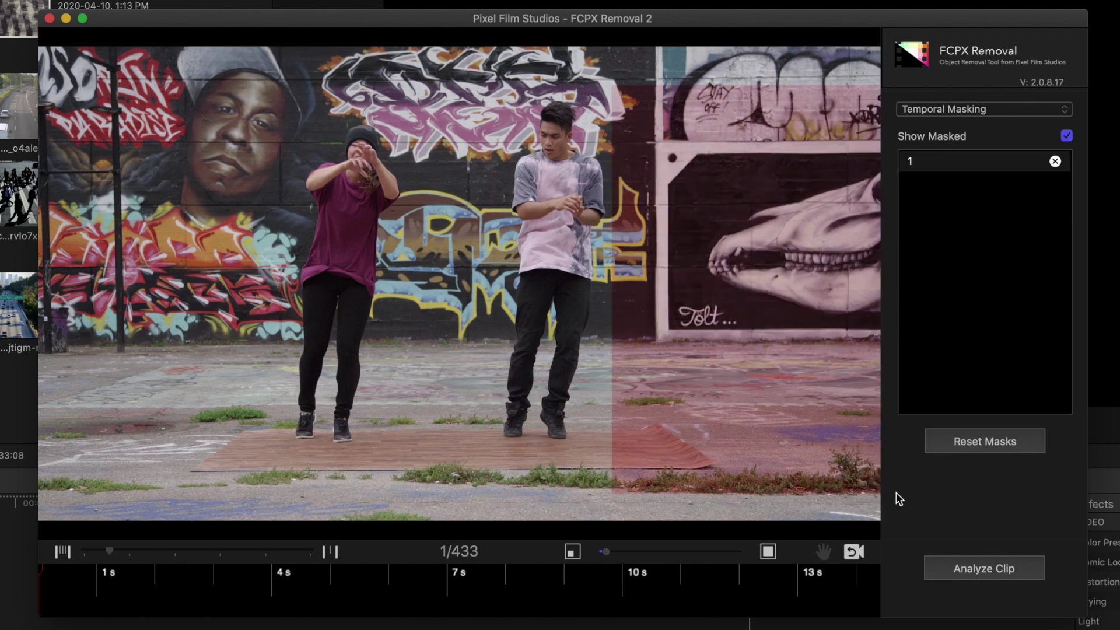
{"action": "left_click_drag", "start_coordinate": [409, 81], "coordinate": [499, 500]}
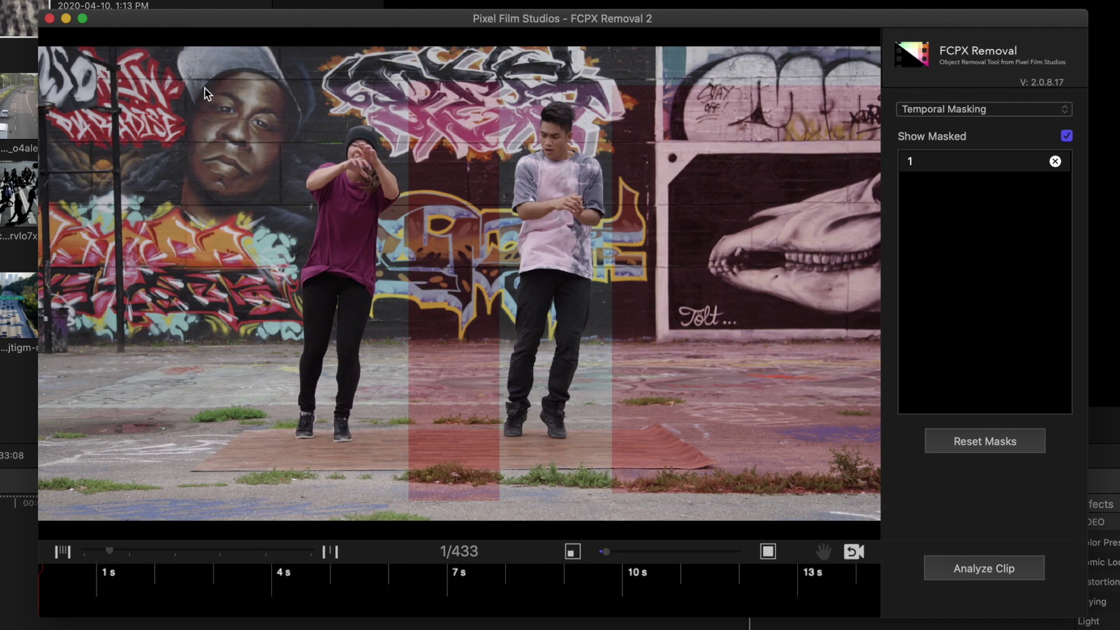
{"action": "left_click_drag", "start_coordinate": [45, 87], "coordinate": [287, 502]}
Step: Mask dancer bands on frames 110, 199 and 147
{"action": "left_click_drag", "start_coordinate": [57, 571], "coordinate": [252, 578]}
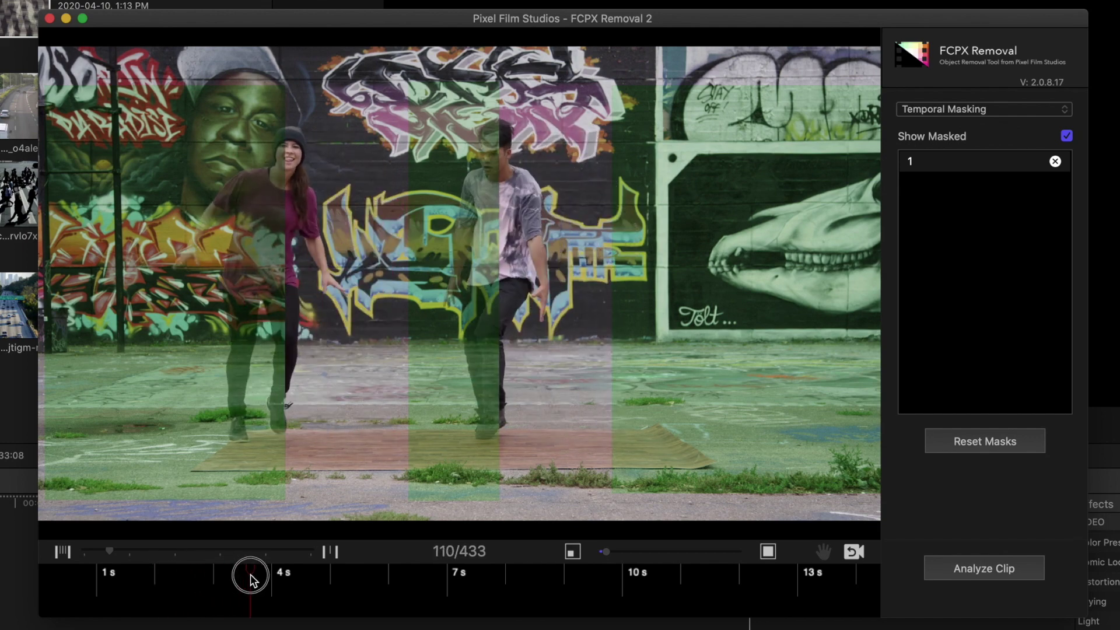
{"action": "left_click_drag", "start_coordinate": [354, 114], "coordinate": [418, 503]}
{"action": "mouse_move", "coordinate": [549, 89]}
{"action": "left_mouse_down"}
{"action": "mouse_move", "coordinate": [565, 355]}
{"action": "mouse_move", "coordinate": [631, 507]}
{"action": "left_mouse_up"}
{"action": "left_click_drag", "start_coordinate": [252, 578], "coordinate": [424, 579]}
{"action": "left_click_drag", "start_coordinate": [480, 108], "coordinate": [551, 520]}
{"action": "mouse_move", "coordinate": [268, 119]}
{"action": "left_mouse_down"}
{"action": "mouse_move", "coordinate": [327, 365]}
{"action": "mouse_move", "coordinate": [325, 493]}
{"action": "left_mouse_up"}
{"action": "mouse_move", "coordinate": [418, 586]}
{"action": "left_mouse_down"}
{"action": "mouse_move", "coordinate": [612, 587]}
{"action": "mouse_move", "coordinate": [520, 598]}
{"action": "mouse_move", "coordinate": [323, 591]}
{"action": "left_mouse_up"}
{"action": "left_click_drag", "start_coordinate": [341, 154], "coordinate": [360, 511]}
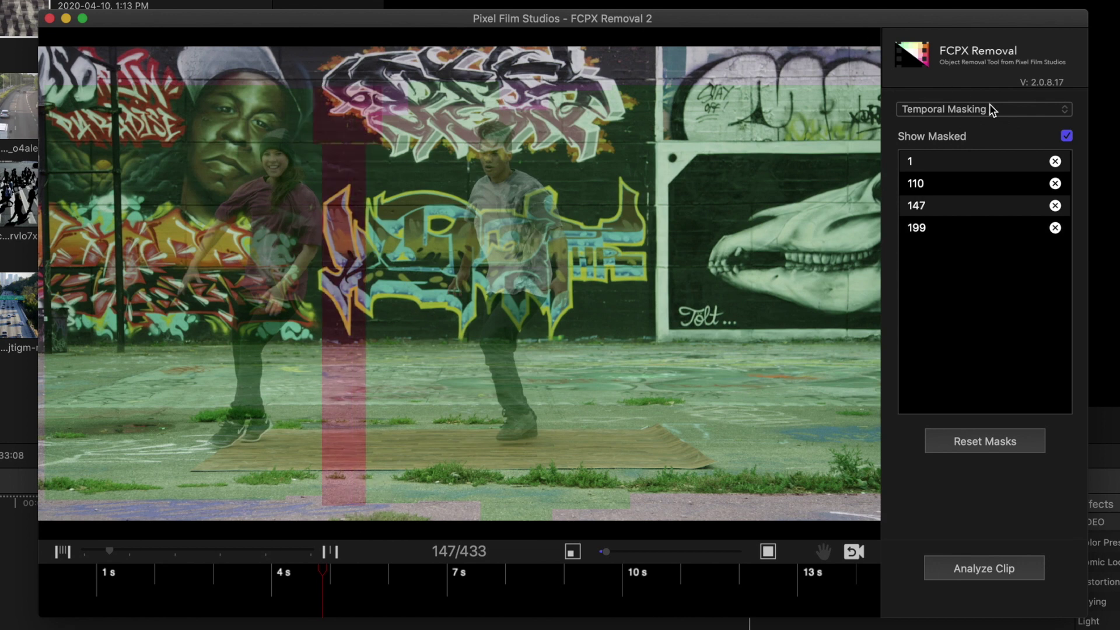
Step: Reset the mode to Temporal Masking, analyze the dancers clip, and finish back to Final Cut Pro
{"action": "left_click", "coordinate": [1065, 116]}
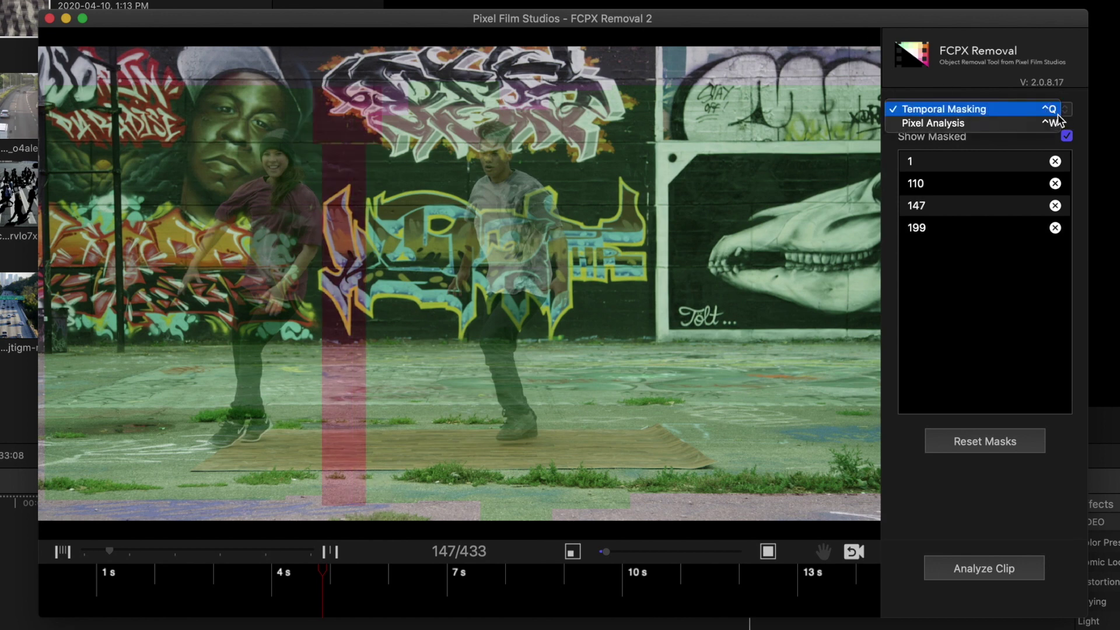
{"action": "left_click", "coordinate": [1047, 122]}
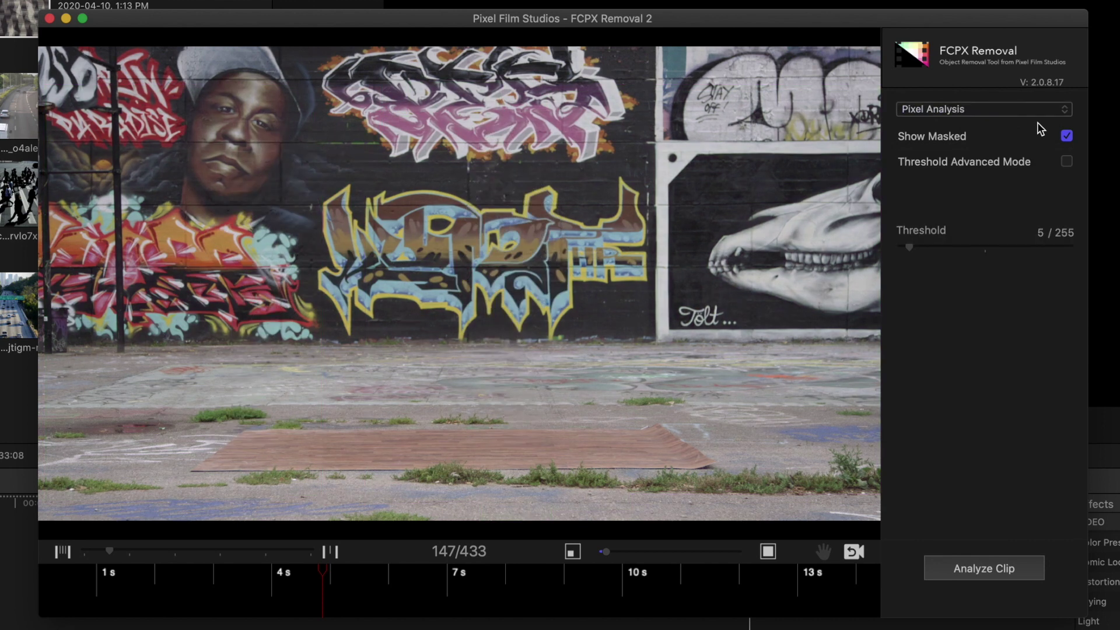
{"action": "left_click", "coordinate": [1058, 111]}
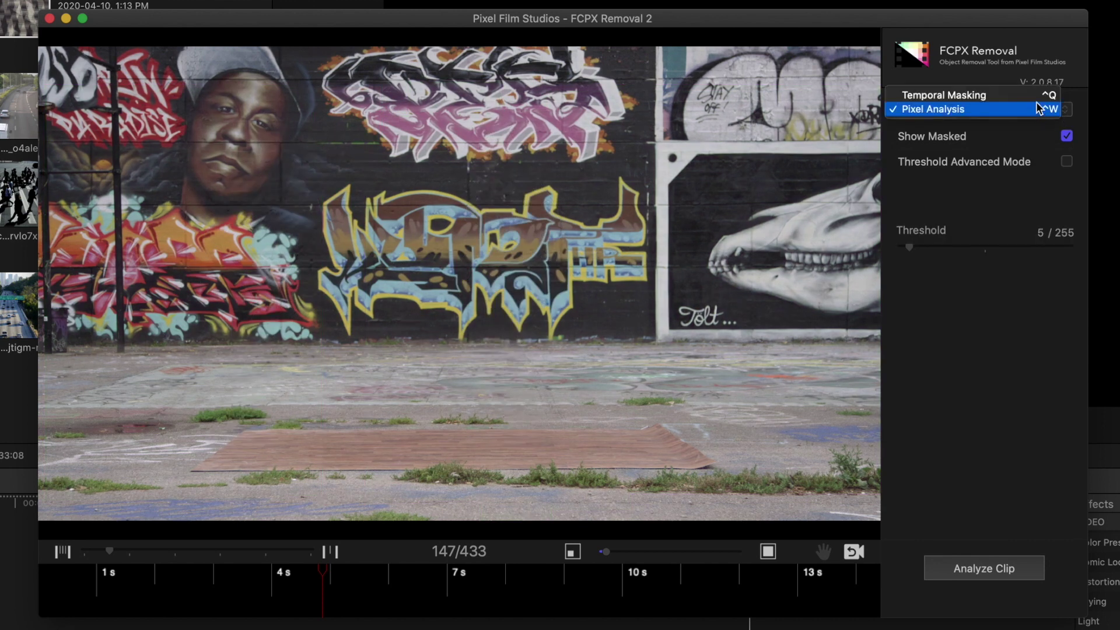
{"action": "left_click", "coordinate": [1039, 98]}
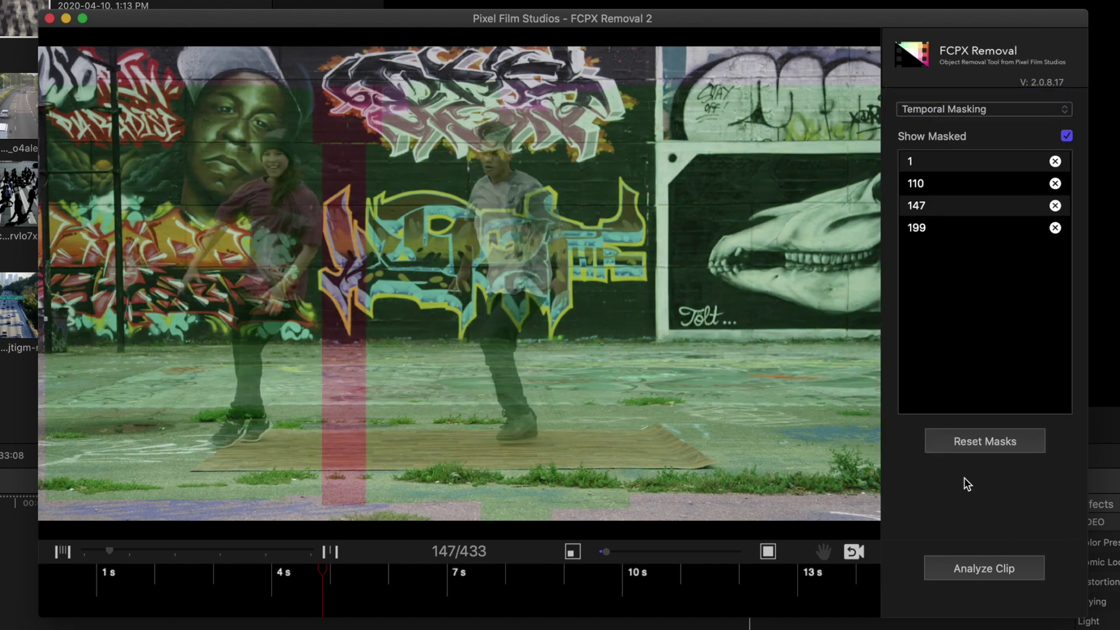
{"action": "left_click", "coordinate": [974, 575]}
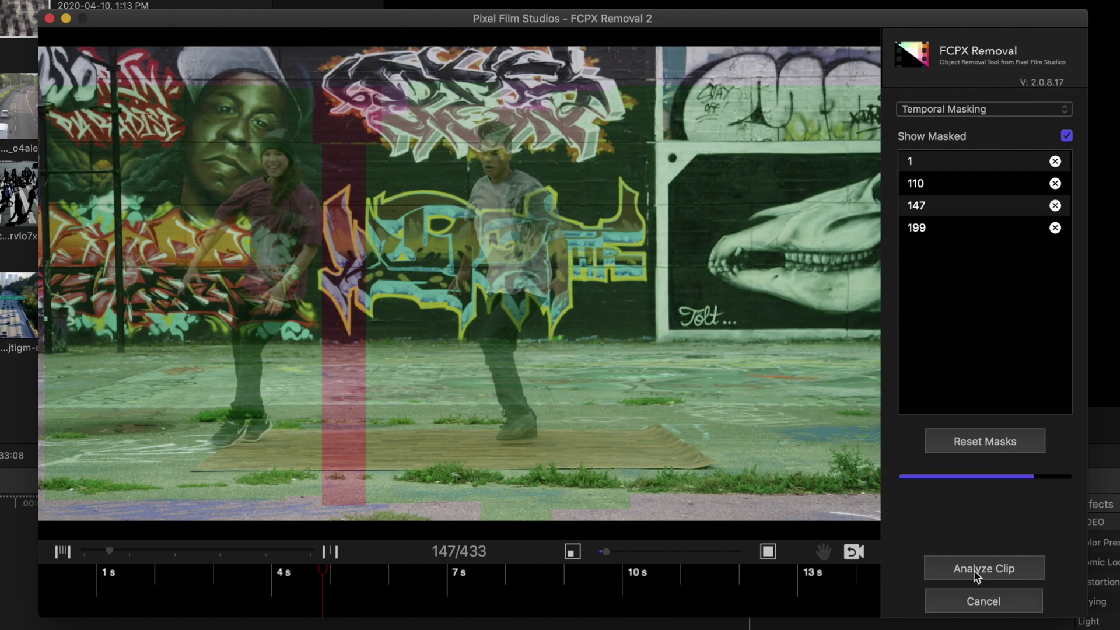
{"action": "left_click", "coordinate": [975, 601]}
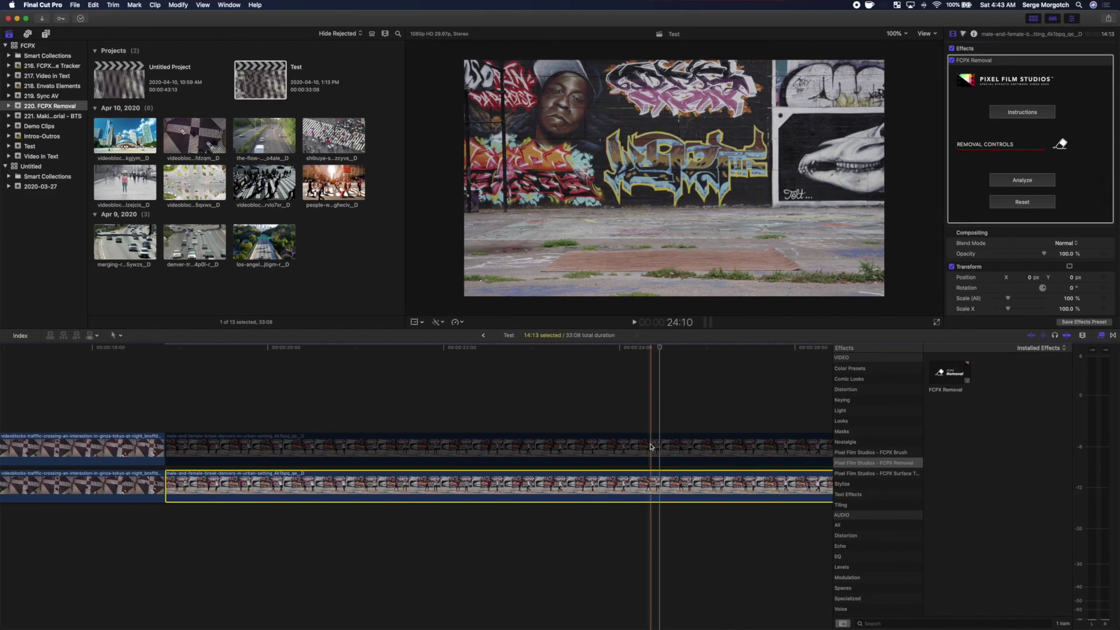
Step: Apply Draw Mask to the upper dancers copy and outline the woman with control points
{"action": "left_click", "coordinate": [646, 461]}
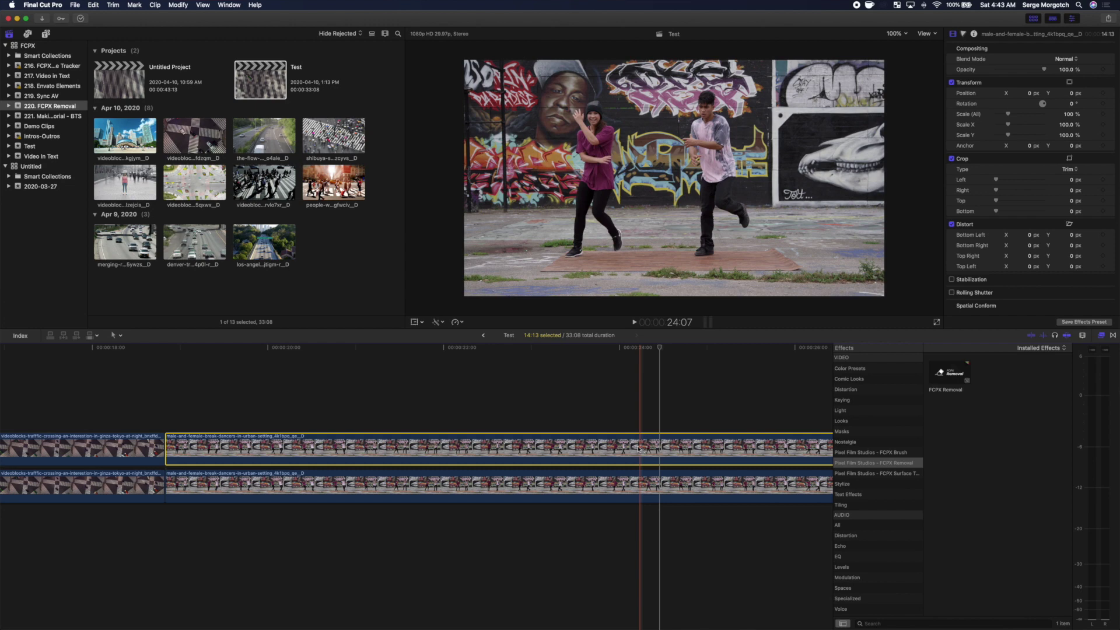
{"action": "left_click", "coordinate": [842, 431]}
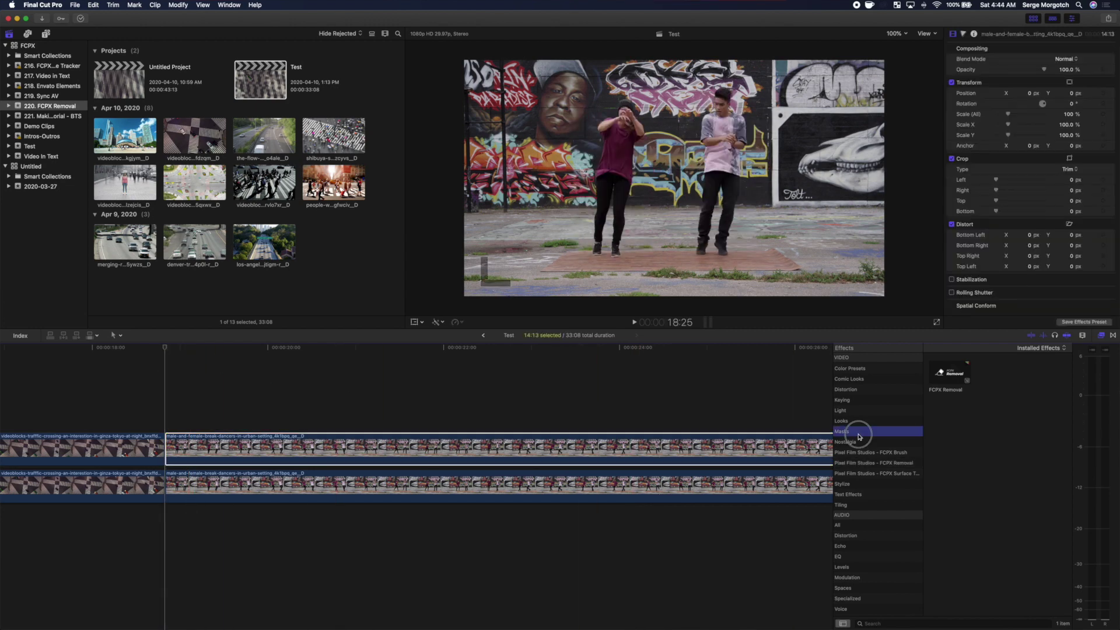
{"action": "mouse_move", "coordinate": [950, 373]}
{"action": "left_mouse_down"}
{"action": "mouse_move", "coordinate": [883, 417]}
{"action": "mouse_move", "coordinate": [776, 447]}
{"action": "left_mouse_up"}
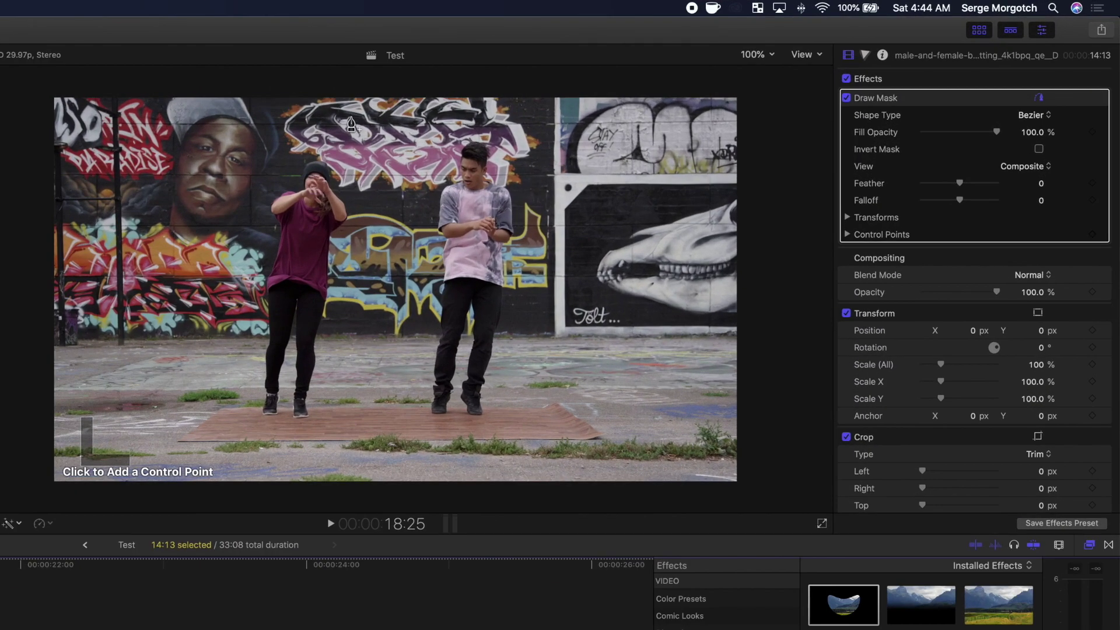
{"action": "left_click", "coordinate": [350, 119]}
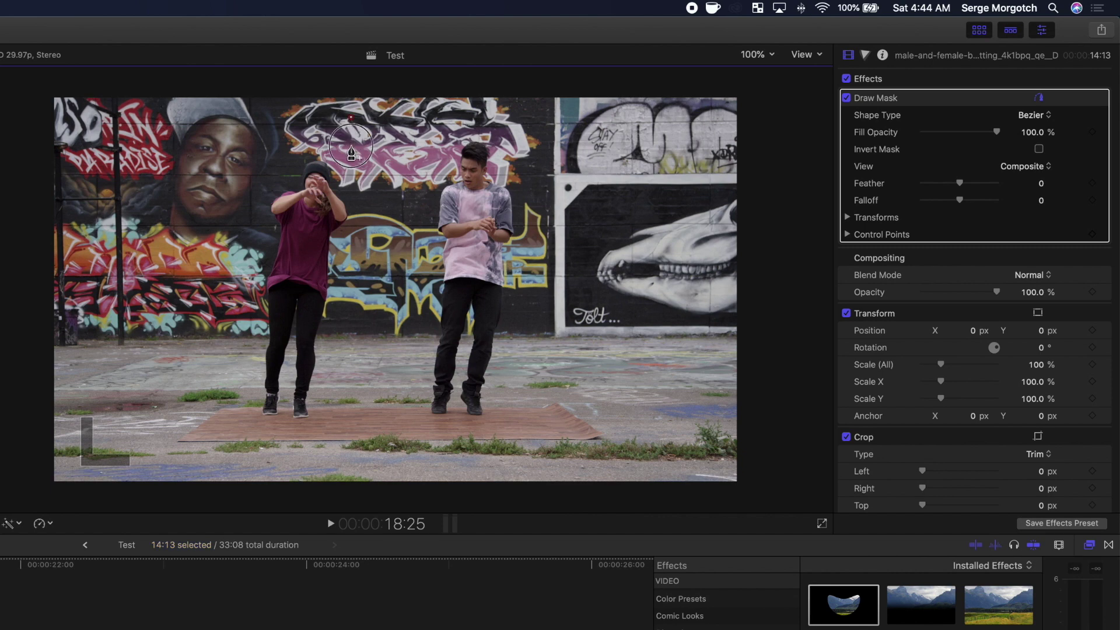
{"action": "left_click", "coordinate": [351, 177]}
{"action": "left_click", "coordinate": [242, 128]}
{"action": "left_click", "coordinate": [351, 119]}
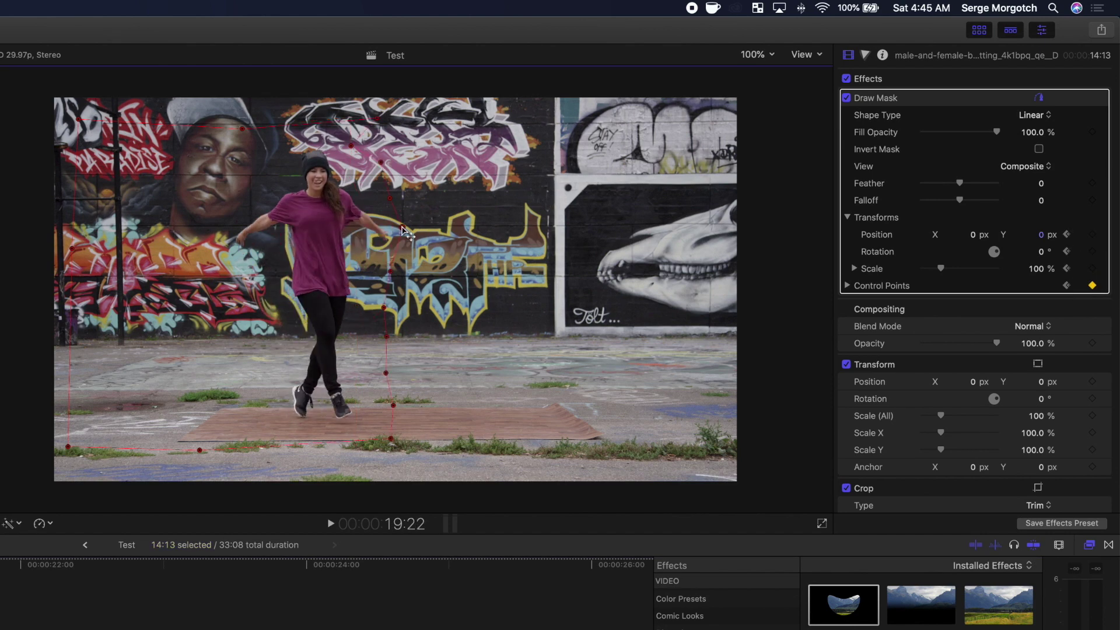
Step: Step through later frames, reshaping the mask to follow the moving woman
{"action": "key", "text": "Right"}
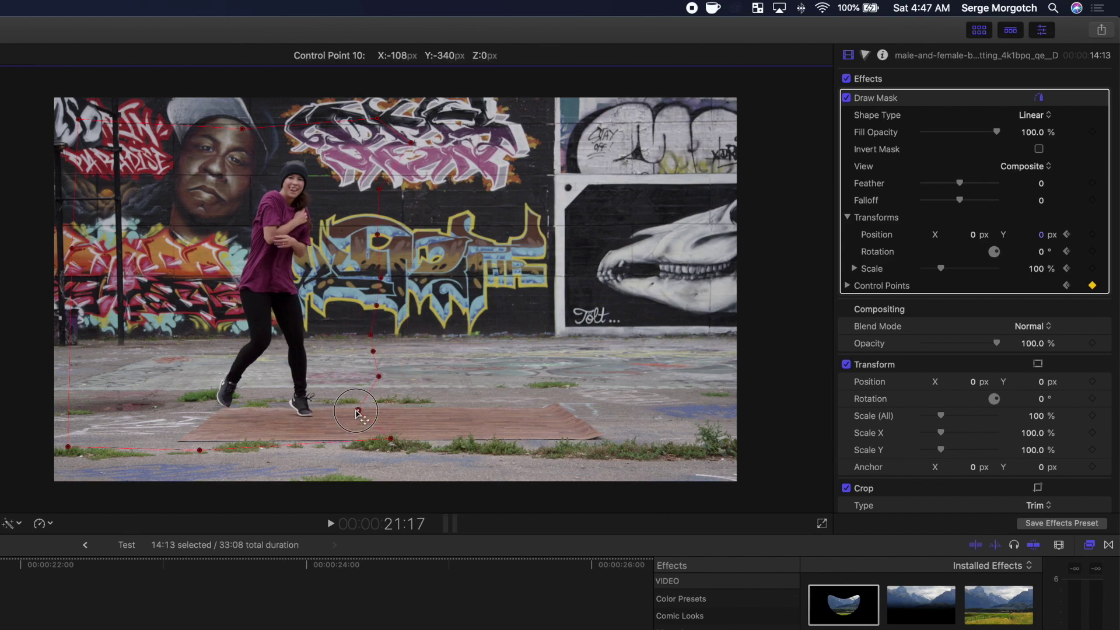
{"action": "mouse_move", "coordinate": [390, 438]}
{"action": "left_mouse_down"}
{"action": "mouse_move", "coordinate": [388, 450]}
{"action": "mouse_move", "coordinate": [416, 428]}
{"action": "left_mouse_up"}
{"action": "key", "text": "Right"}
{"action": "key", "text": "Right"}
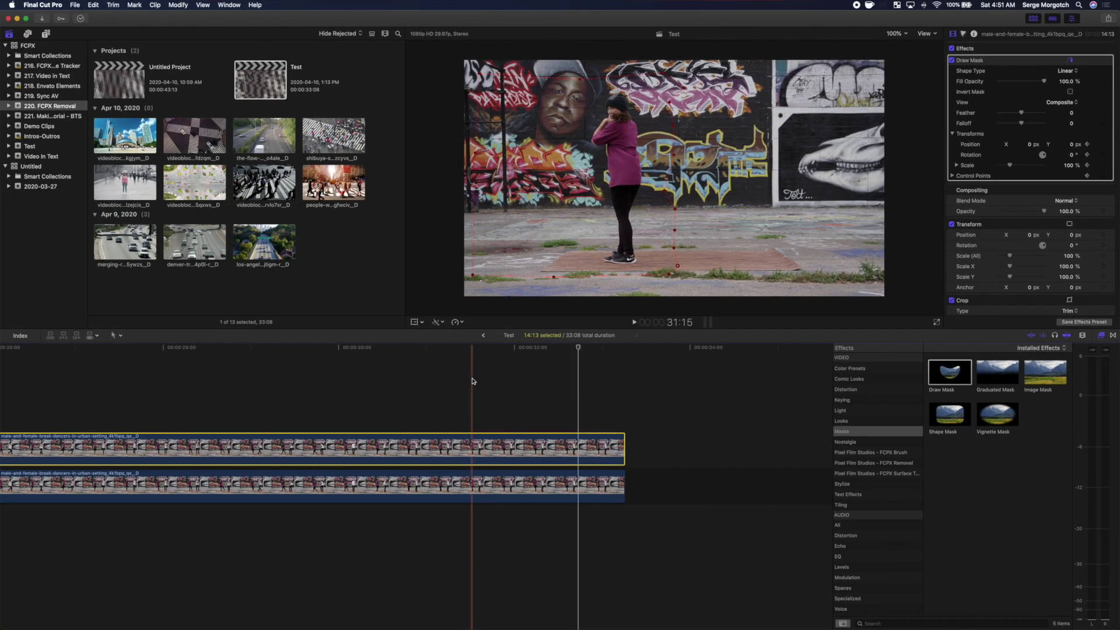
{"action": "scroll", "coordinate": [473, 381], "scroll_direction": "left", "scroll_amount": 15}
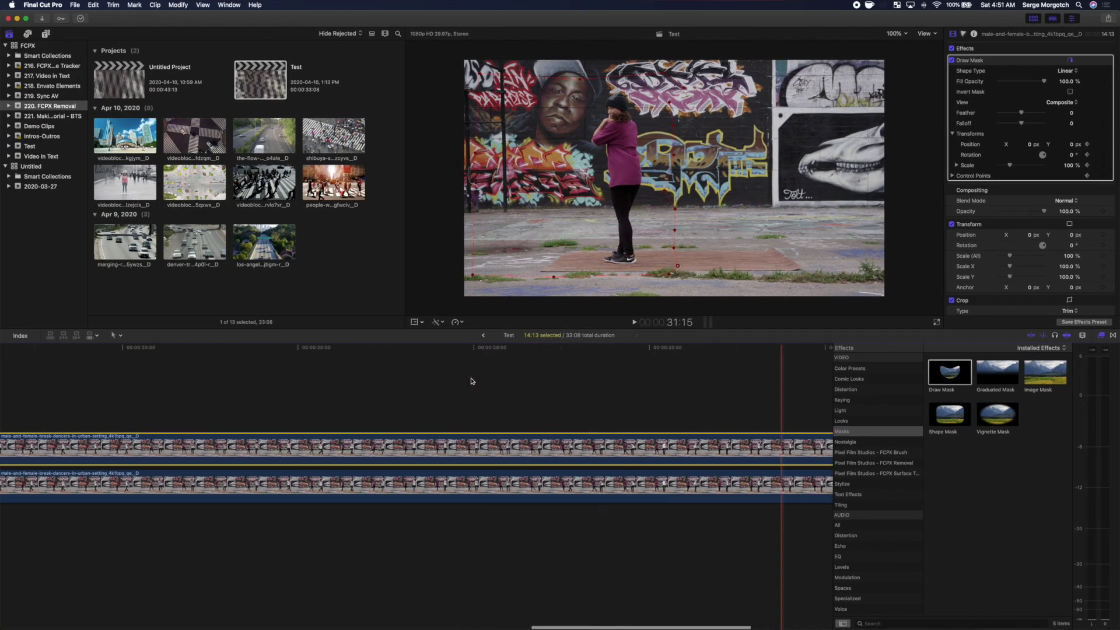